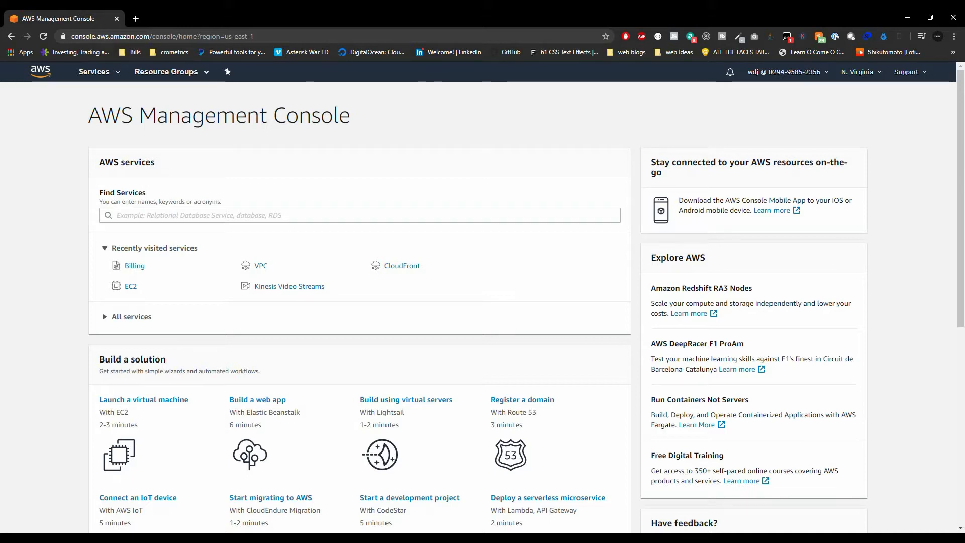
# - Allocate a new Elastic IP address from the Amazon pool in the VPC service
pyautogui.click(261, 267)
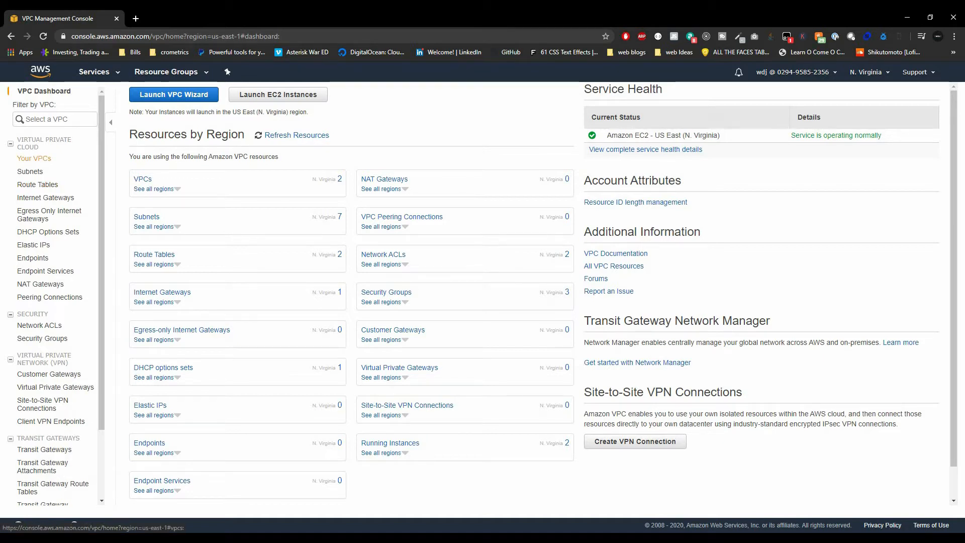
pyautogui.click(34, 158)
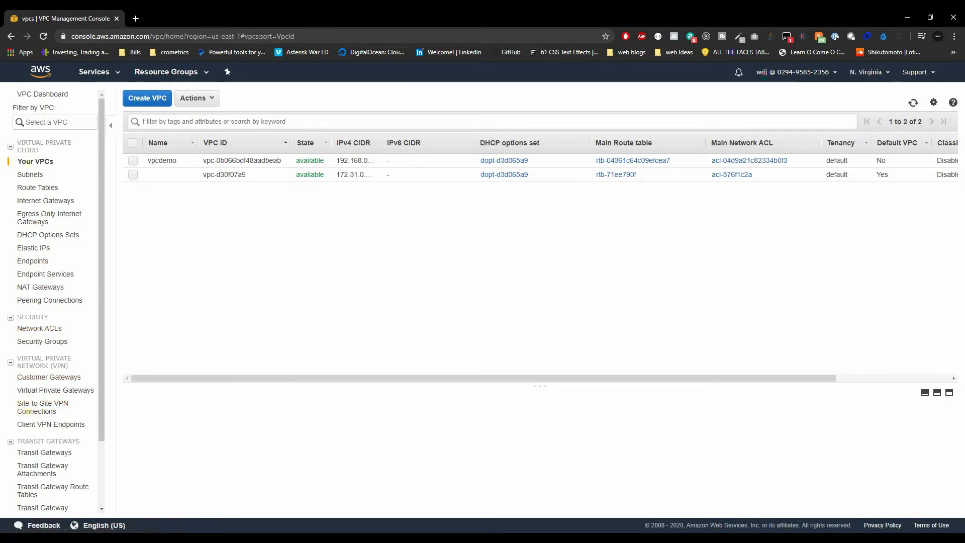
pyautogui.click(35, 248)
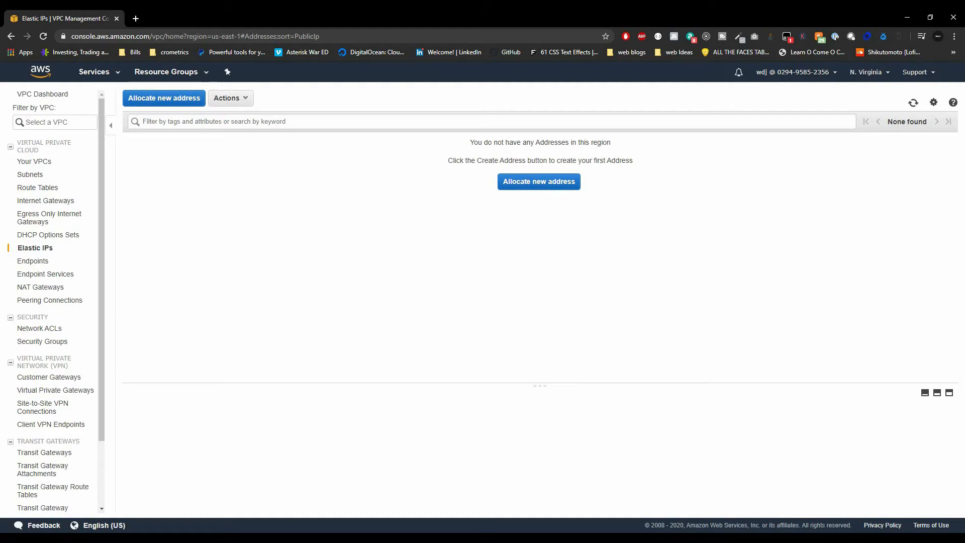
pyautogui.click(538, 182)
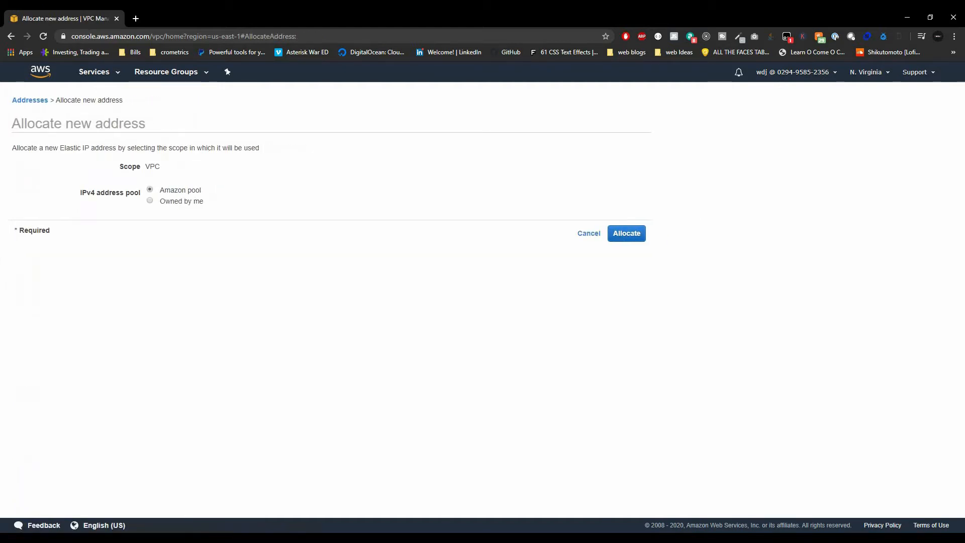
pyautogui.click(626, 233)
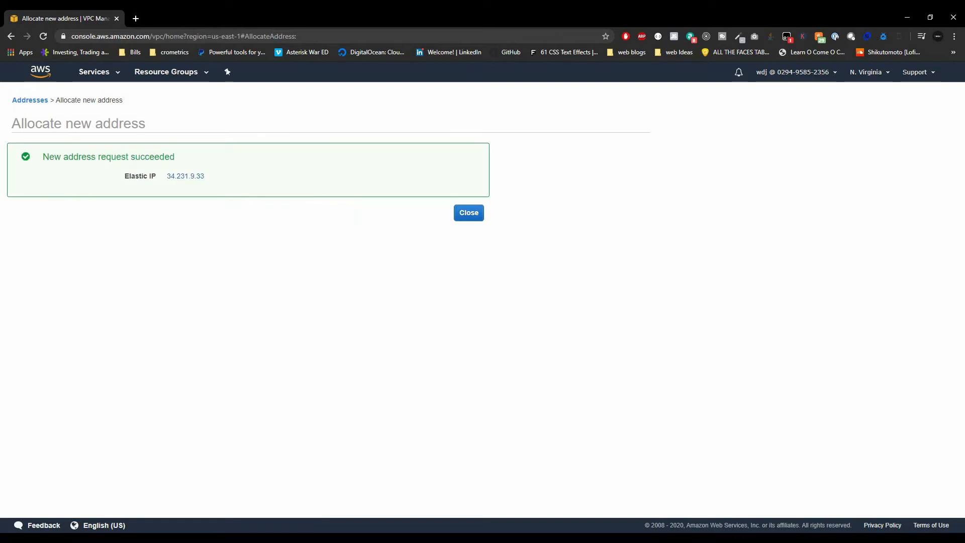
pyautogui.click(469, 213)
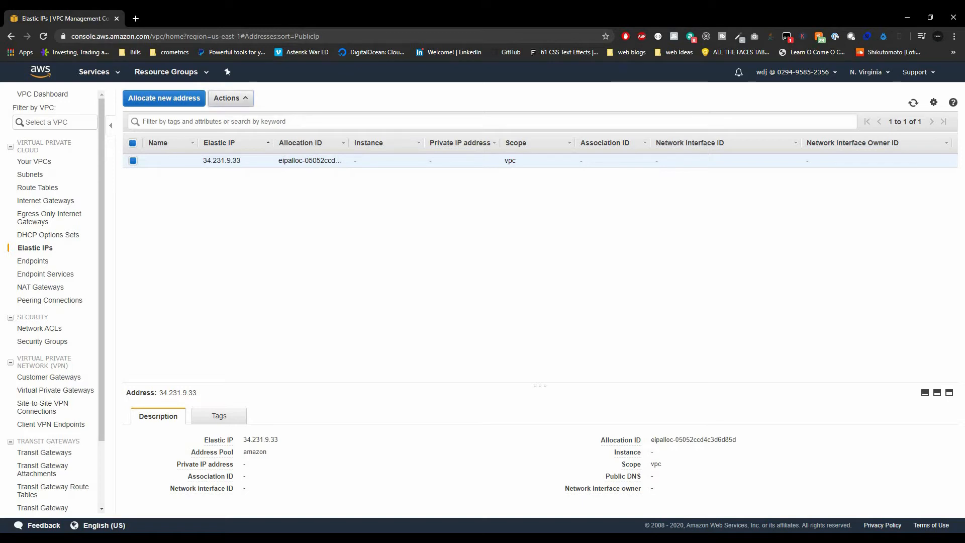
# - Release the Elastic IP address just allocated in the VPC service
pyautogui.click(231, 98)
pyautogui.click(246, 116)
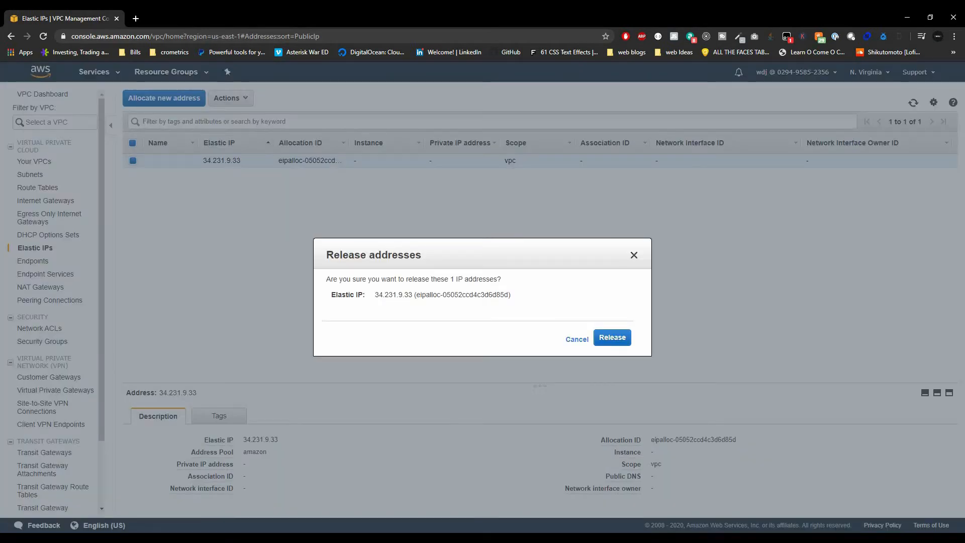
pyautogui.click(613, 337)
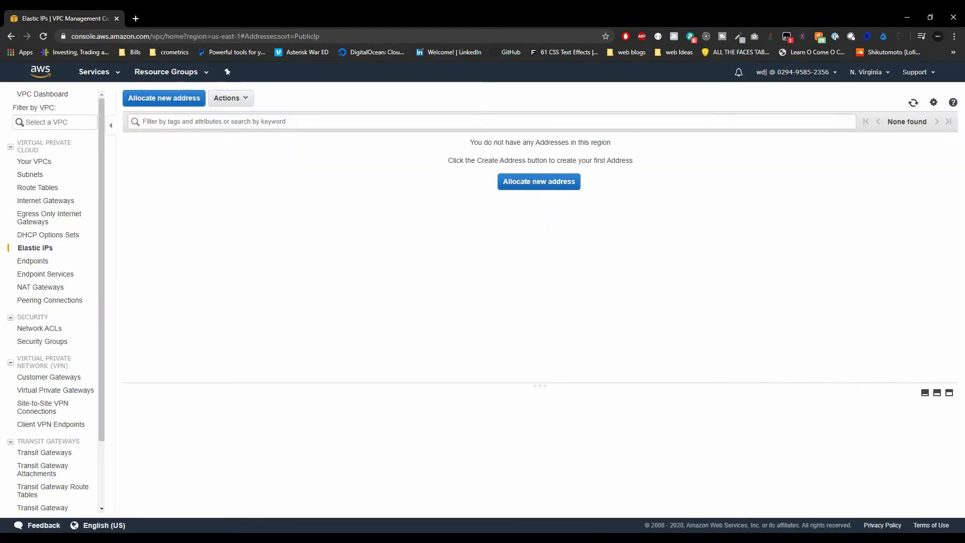
# - Allocate an Elastic IP address from Amazon's pool of IPv4 addresses in the EC2 service
pyautogui.click(94, 72)
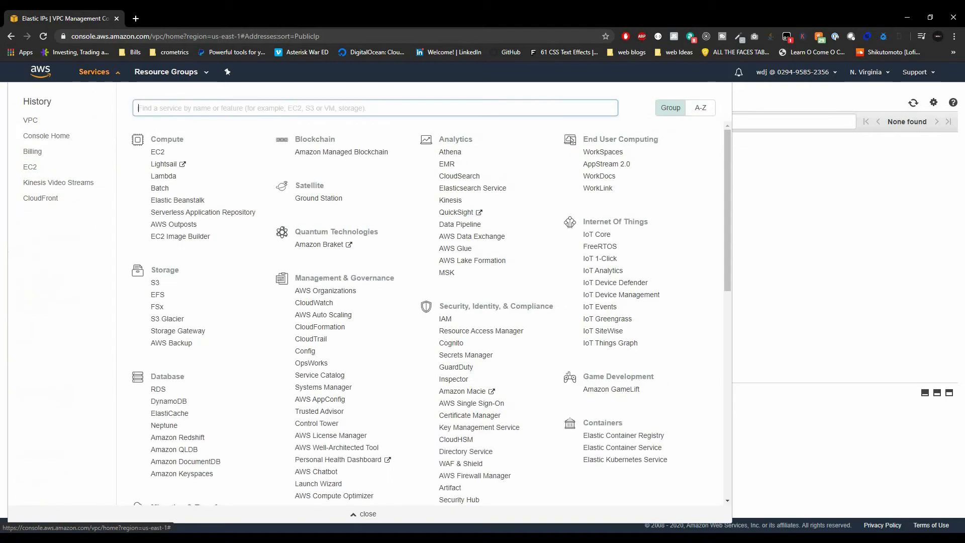
pyautogui.click(158, 152)
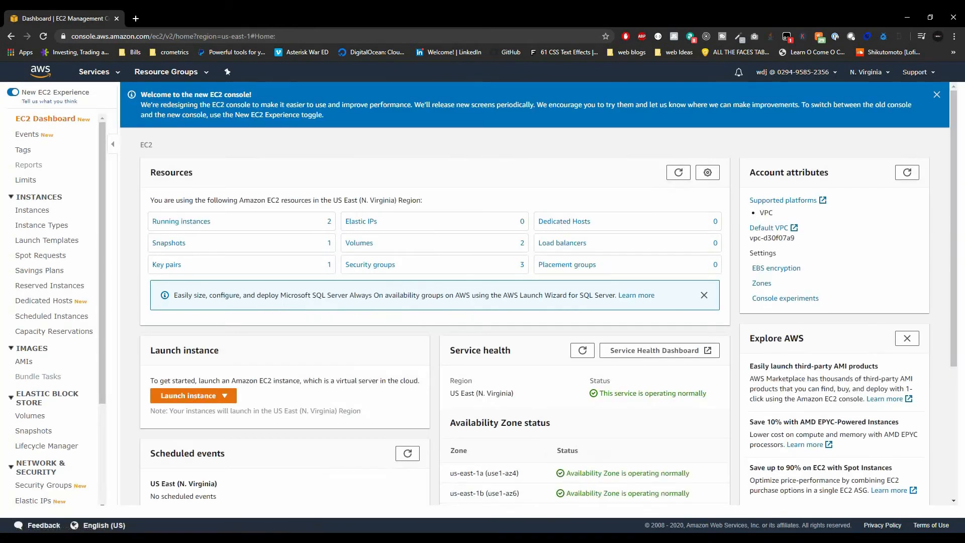
pyautogui.scroll(-3, 35, 347)
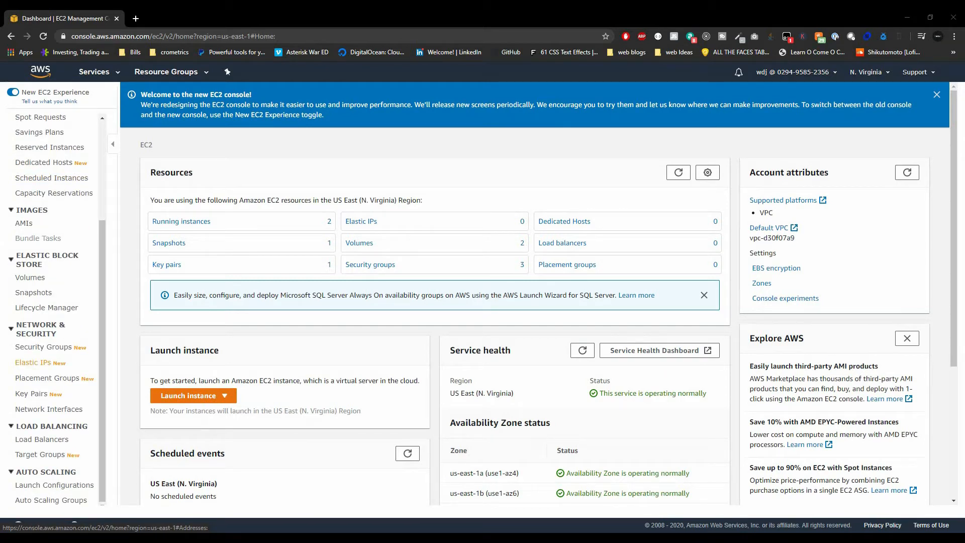
pyautogui.click(33, 362)
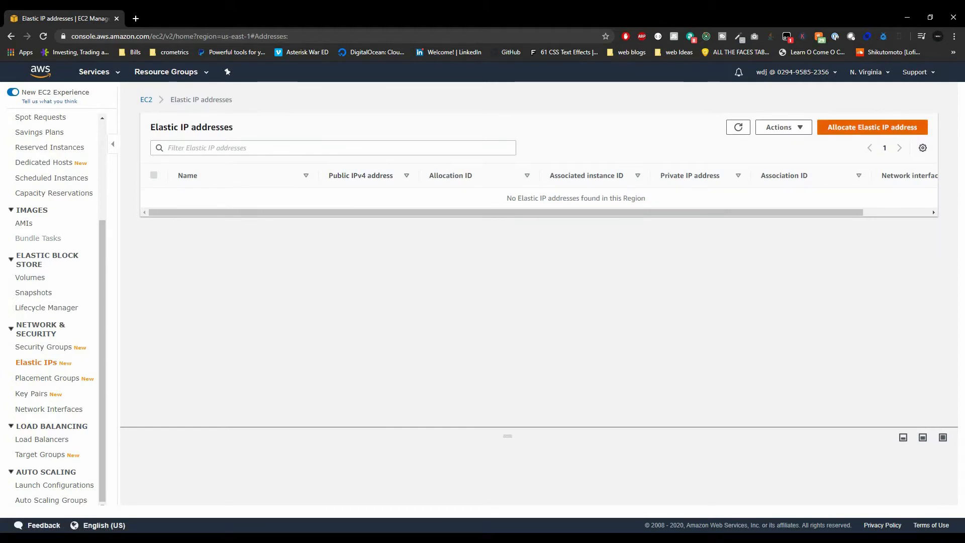
pyautogui.click(872, 128)
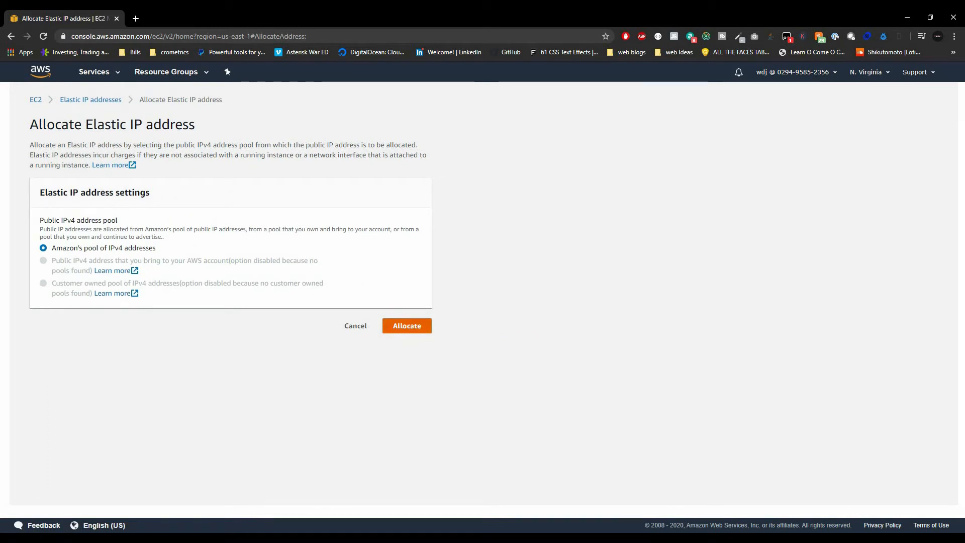
pyautogui.click(407, 325)
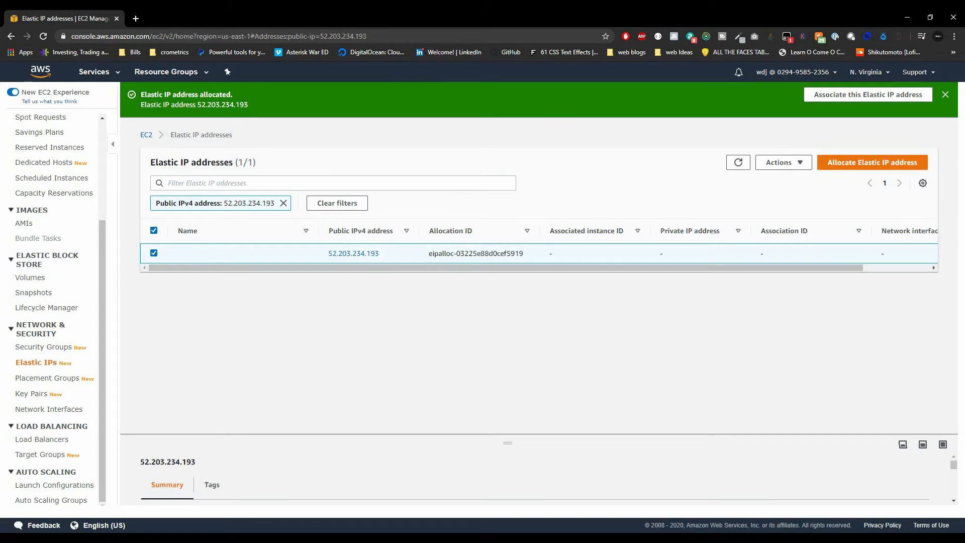
# - Associate the new Elastic IP address with the webserver1 instance and its private IP address 172.31.45.152
pyautogui.click(783, 162)
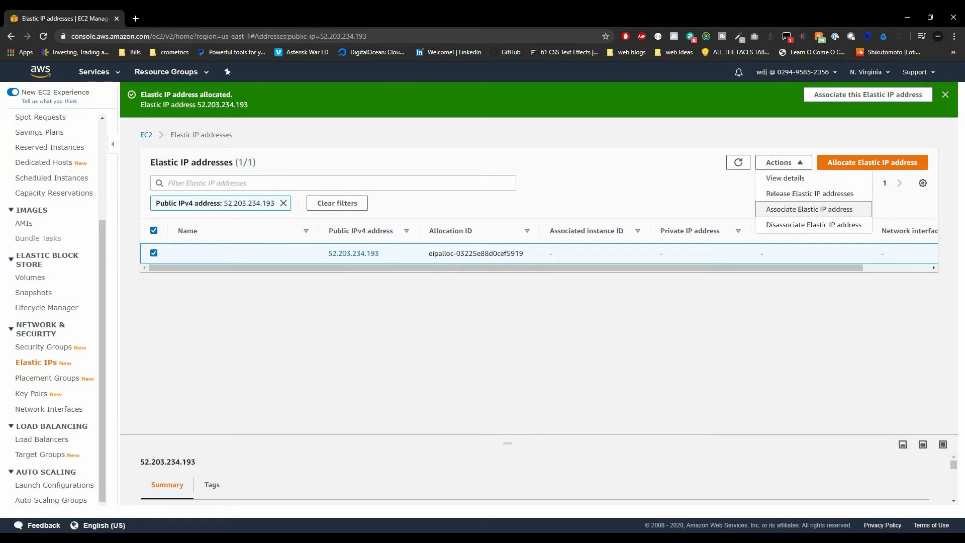
pyautogui.click(809, 209)
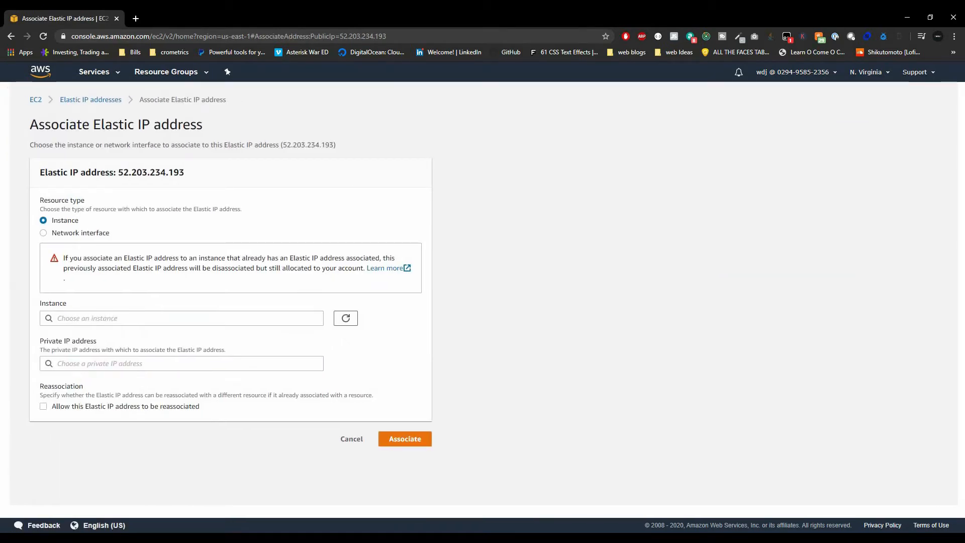
pyautogui.click(181, 318)
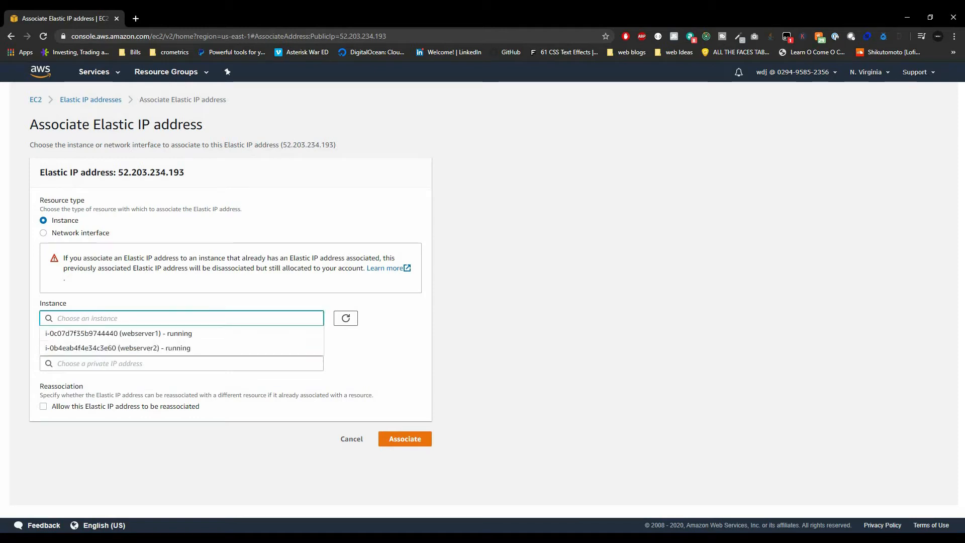
pyautogui.click(146, 333)
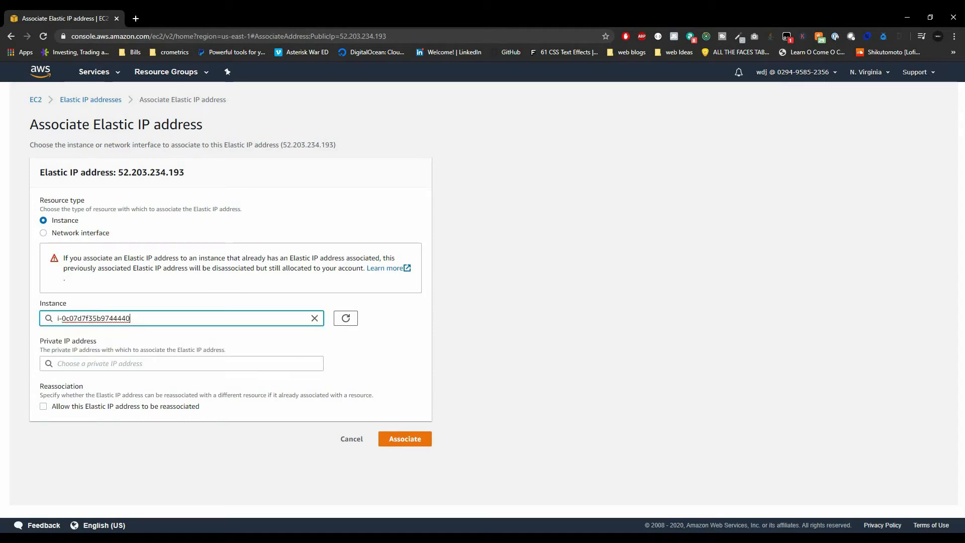
pyautogui.click(181, 363)
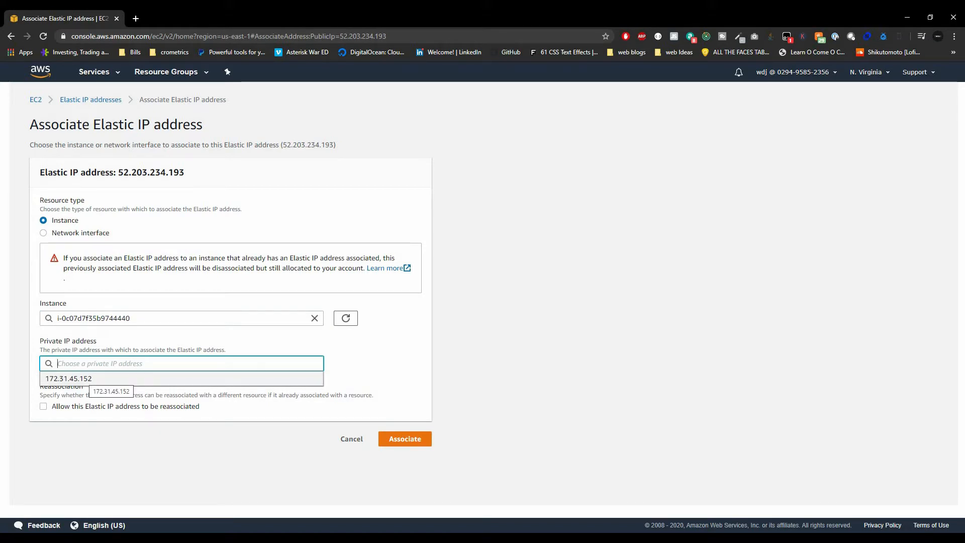
pyautogui.click(91, 378)
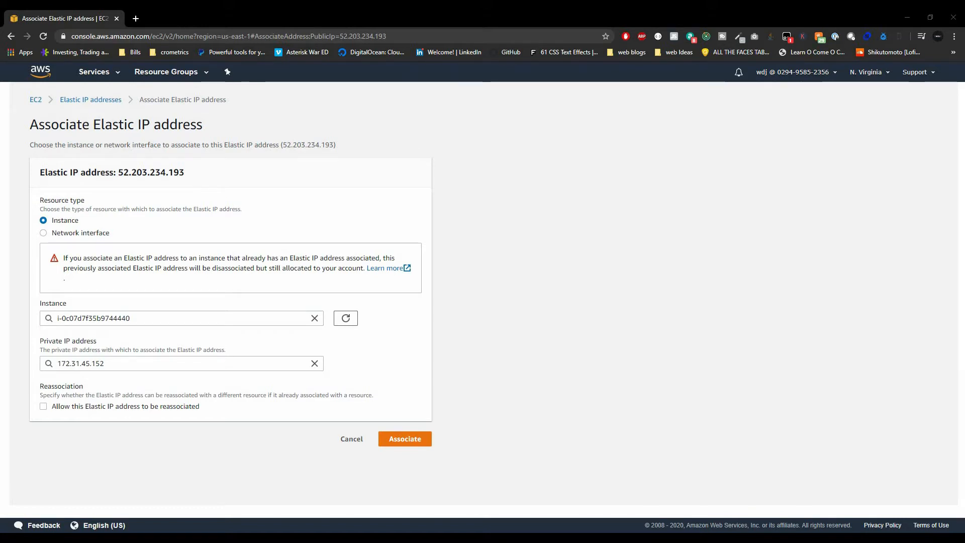
pyautogui.click(405, 439)
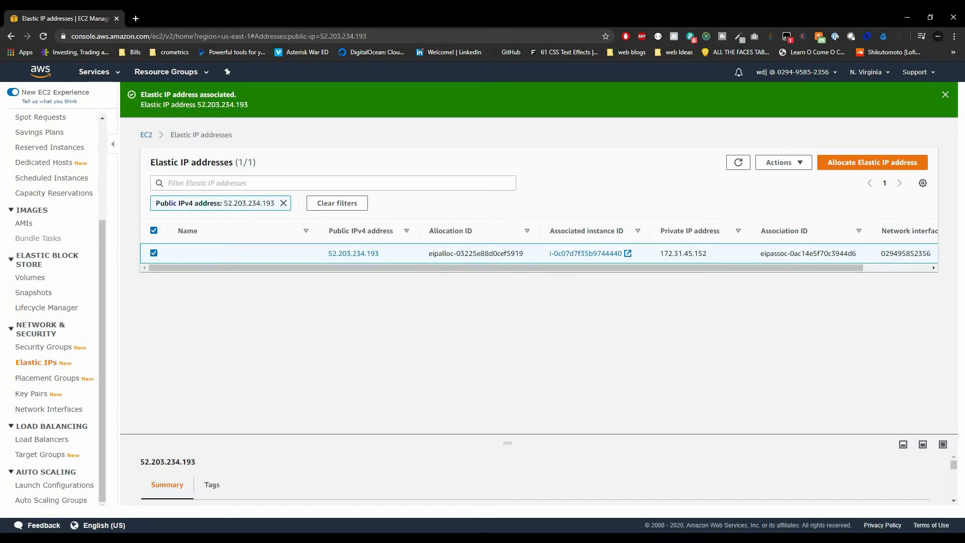
# - Open the details of the webserver1 instance and copy its IPv4 public IP
pyautogui.scroll(3, 50, 301)
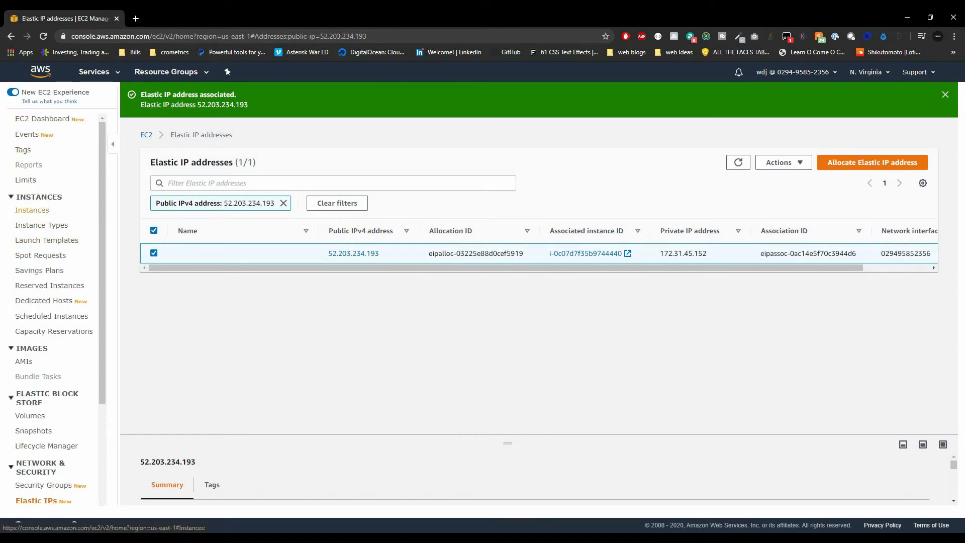
pyautogui.click(31, 210)
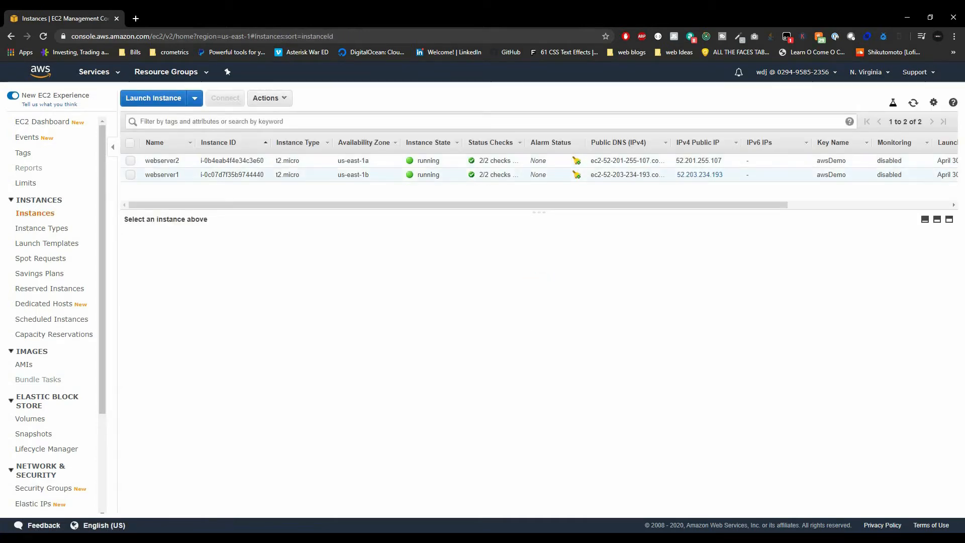
pyautogui.click(882, 174)
pyautogui.moveTo(698, 273)
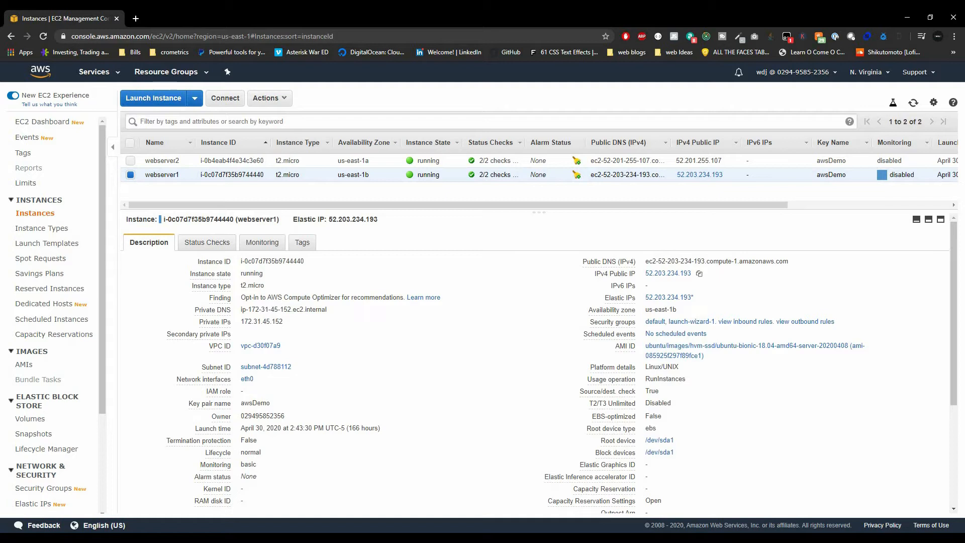
pyautogui.click(699, 274)
# - Examine the standalone SSH client connection instructions for webserver1, including the example SSH command
pyautogui.click(225, 98)
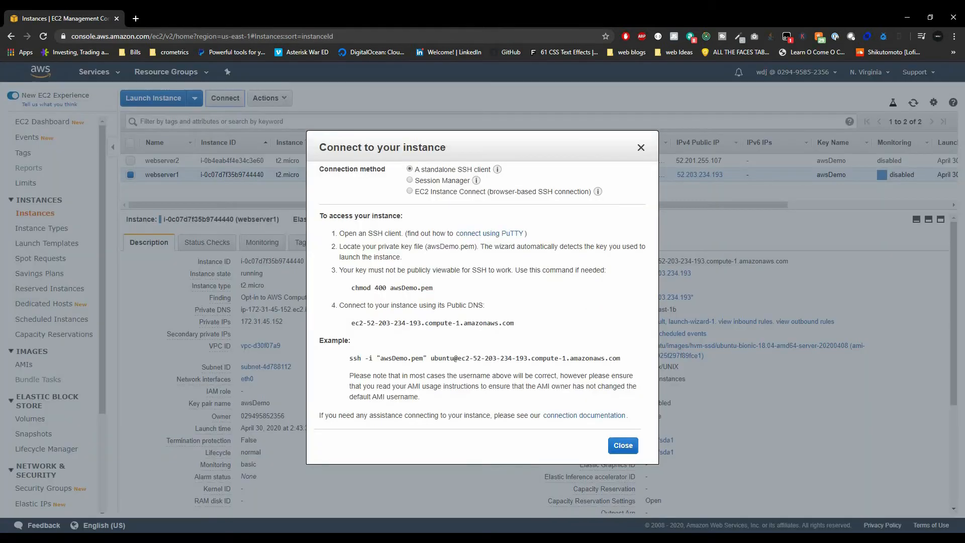
pyautogui.moveTo(404, 357); pyautogui.dragTo(547, 375)
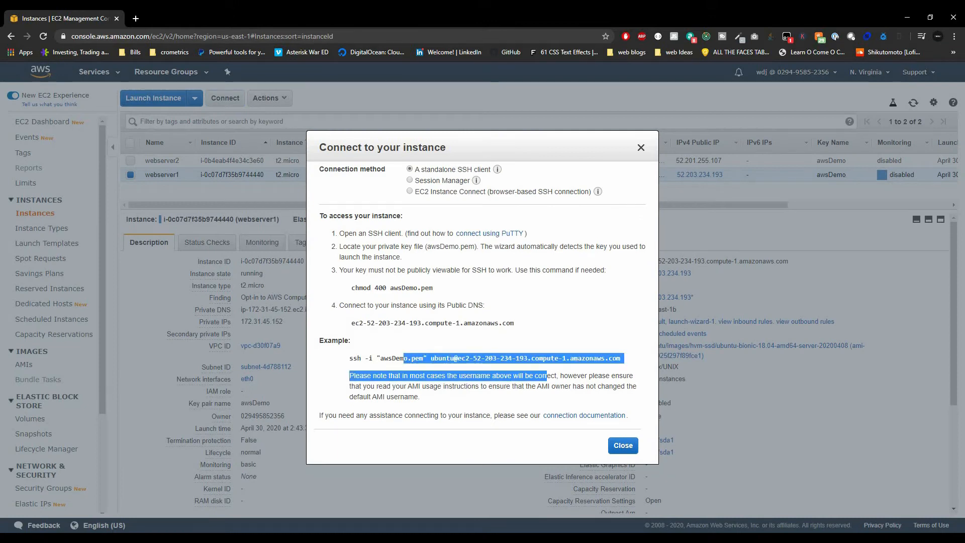
pyautogui.click(548, 375)
pyautogui.hotkey('alt', 'Tab')
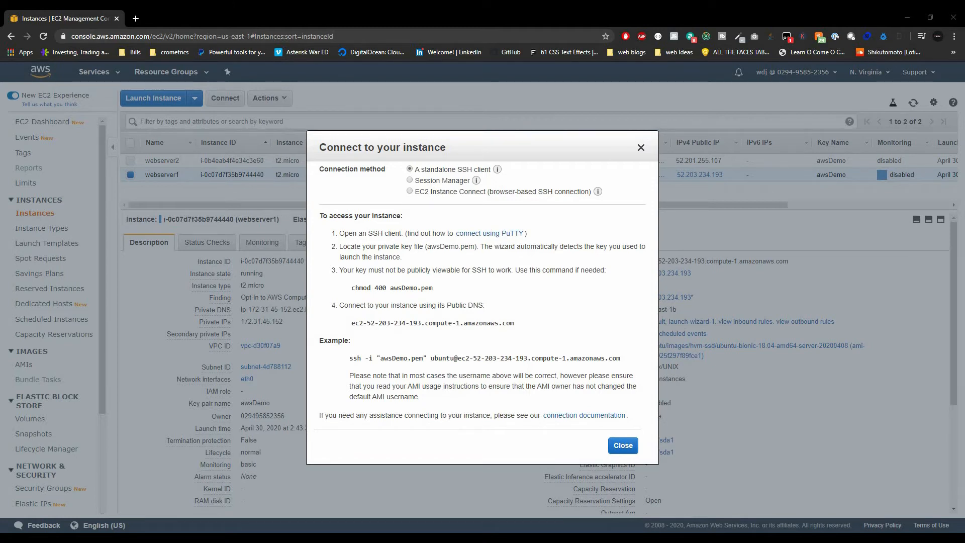
# - Bring the Amazon VPC user guide into the browser window and view the overview diagram for public and private subnets (NAT)
pyautogui.moveTo(964, 201); pyautogui.dragTo(251, 15)
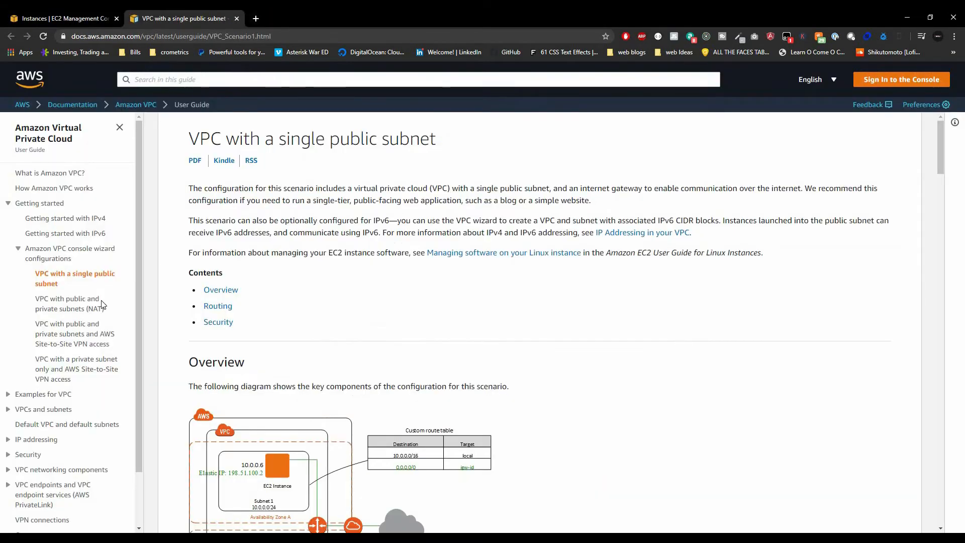
pyautogui.click(60, 314)
pyautogui.scroll(-10, 345, 288)
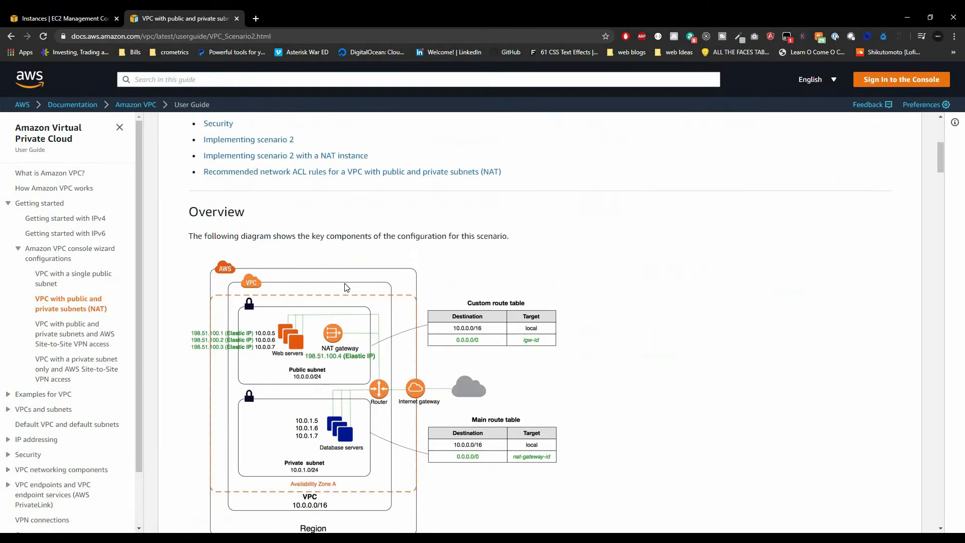
pyautogui.scroll(3, 346, 287)
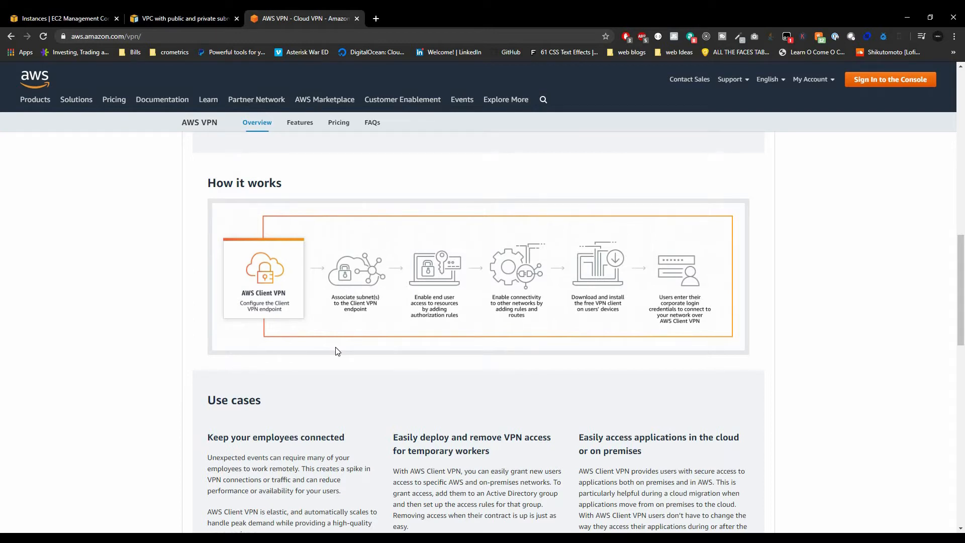
# - Return to the Amazon VPC user guide and view the overview diagram for public and private subnets with AWS Site-to-Site VPN access
pyautogui.click(163, 14)
pyautogui.click(69, 336)
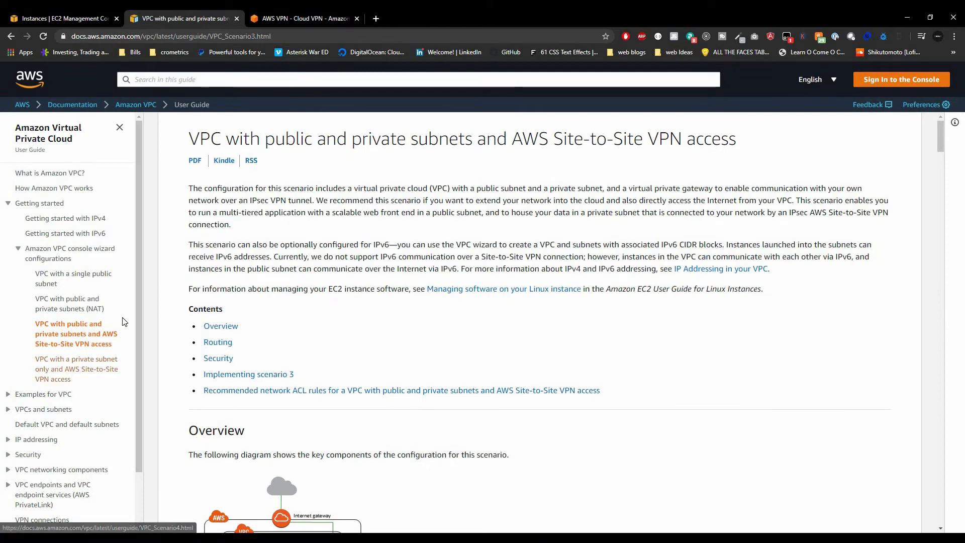
pyautogui.scroll(-1, 362, 383)
pyautogui.scroll(-5, 362, 383)
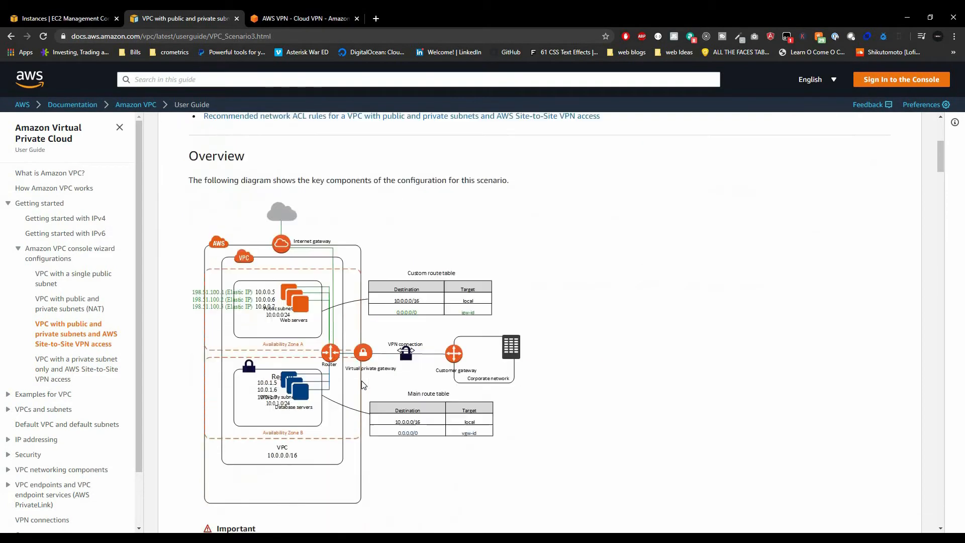
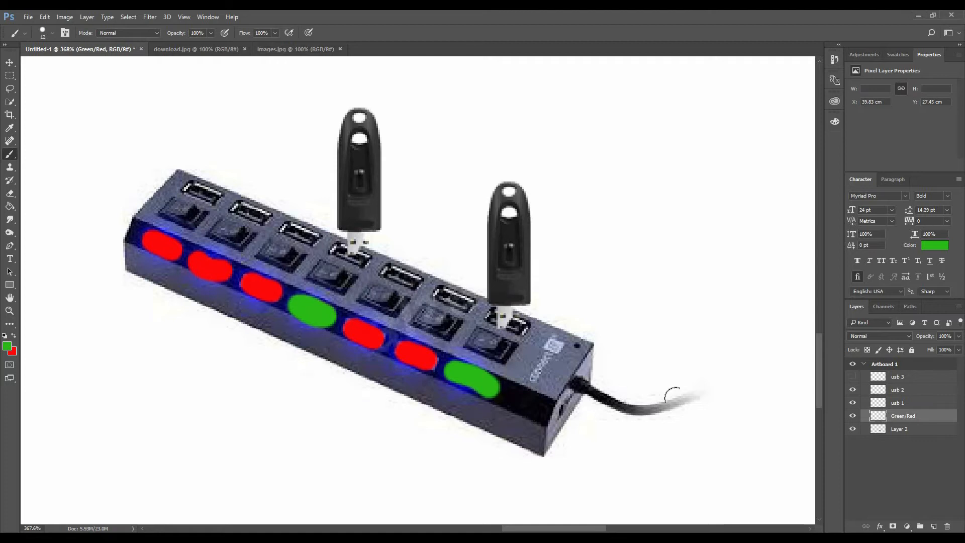
# - In Photoshop, paint the USB hub's cable green, and show the usb 3 layer with its port light painted green
pyautogui.moveTo(713, 384); pyautogui.dragTo(598, 402)
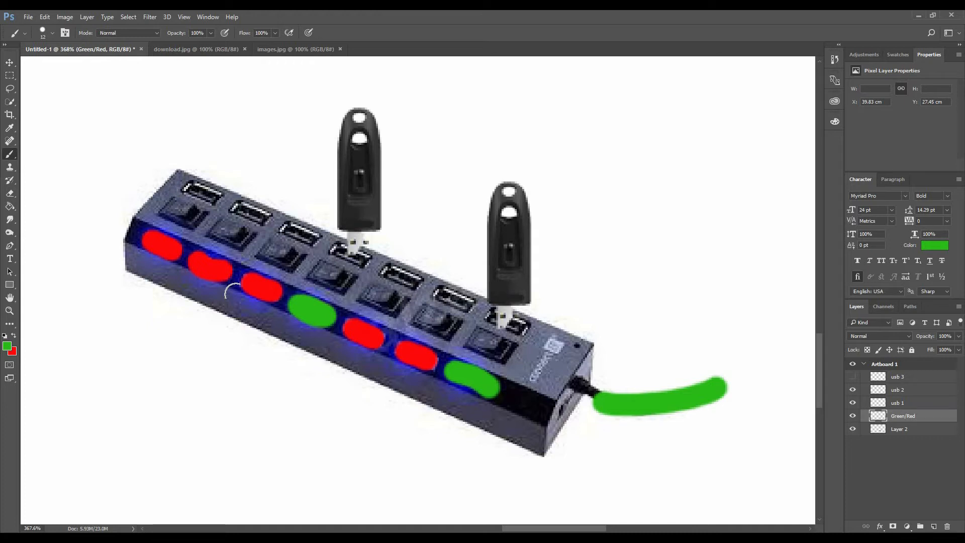
pyautogui.click(850, 379)
pyautogui.moveTo(149, 239); pyautogui.dragTo(170, 251)
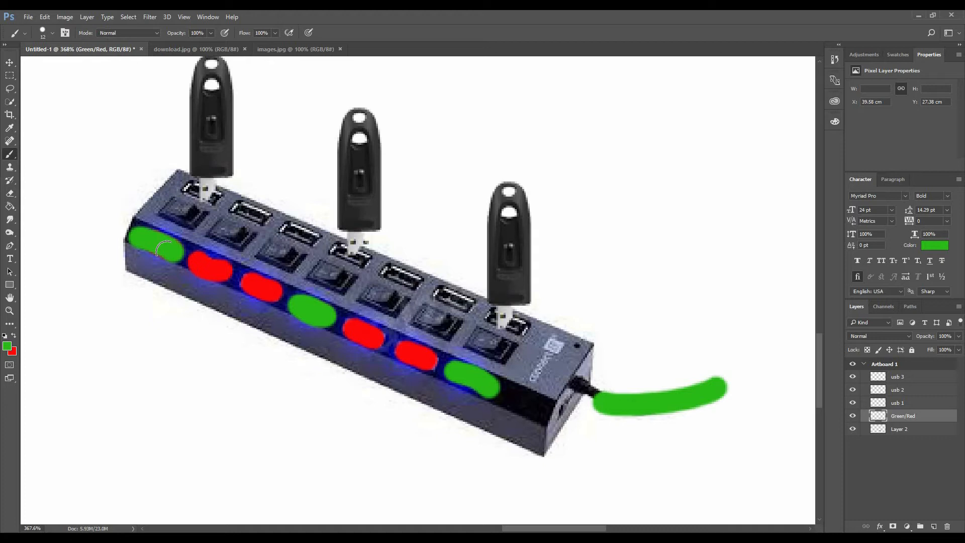
# - Paint the middle port light and the port light nearest the cable red, and hide the usb 1 layer
pyautogui.click(14, 335)
pyautogui.moveTo(297, 302)
pyautogui.mouseDown()
pyautogui.moveTo(322, 316)
pyautogui.moveTo(307, 302)
pyautogui.moveTo(316, 299)
pyautogui.mouseUp()
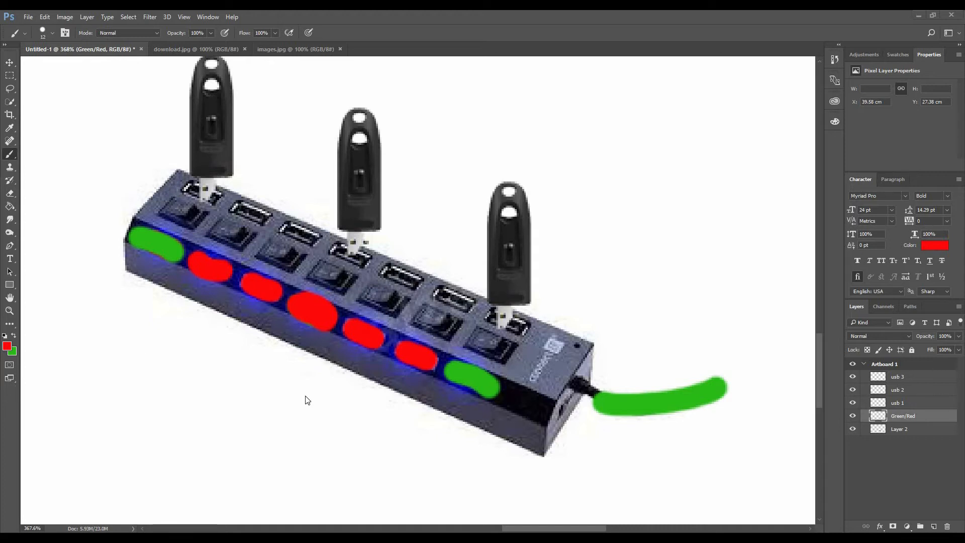
pyautogui.moveTo(442, 375)
pyautogui.mouseDown()
pyautogui.moveTo(460, 370)
pyautogui.moveTo(503, 394)
pyautogui.mouseUp()
pyautogui.click(853, 403)
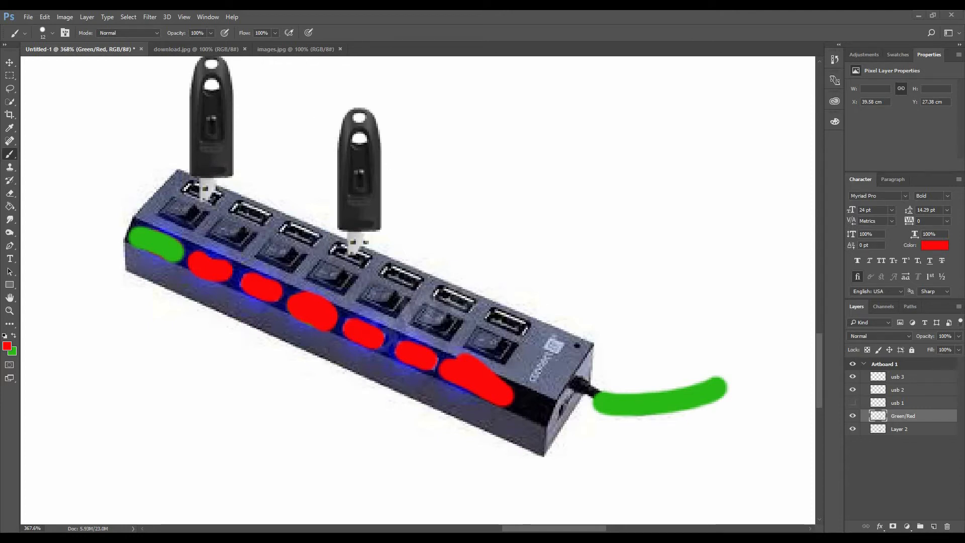
# - Switch to the EC2 console in the browser and open its Load Balancers page
pyautogui.click(919, 16)
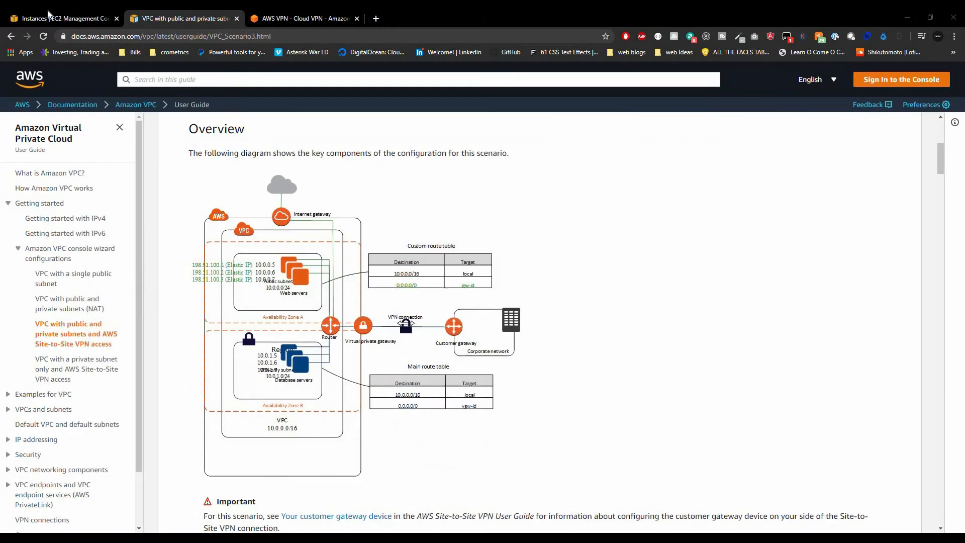
pyautogui.click(40, 16)
pyautogui.click(641, 147)
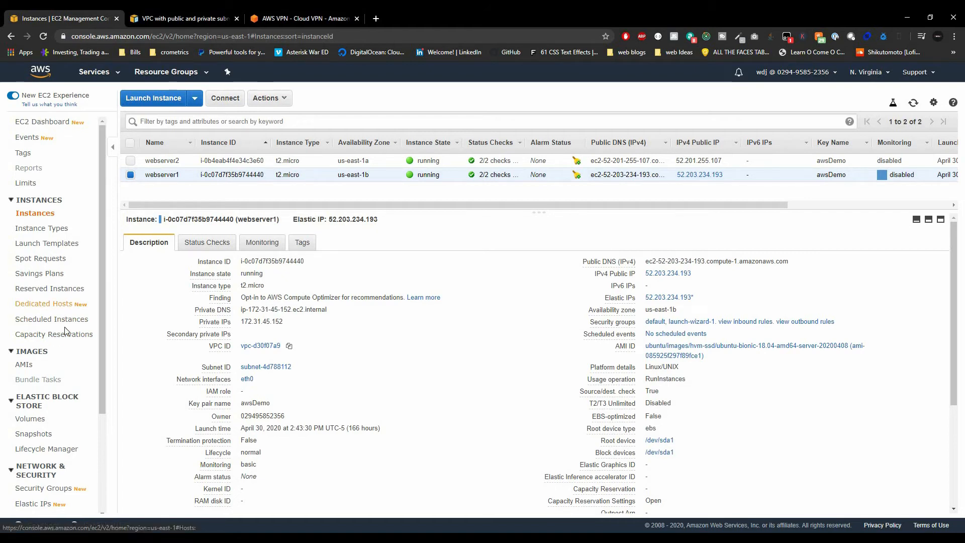
pyautogui.scroll(-1, 64, 309)
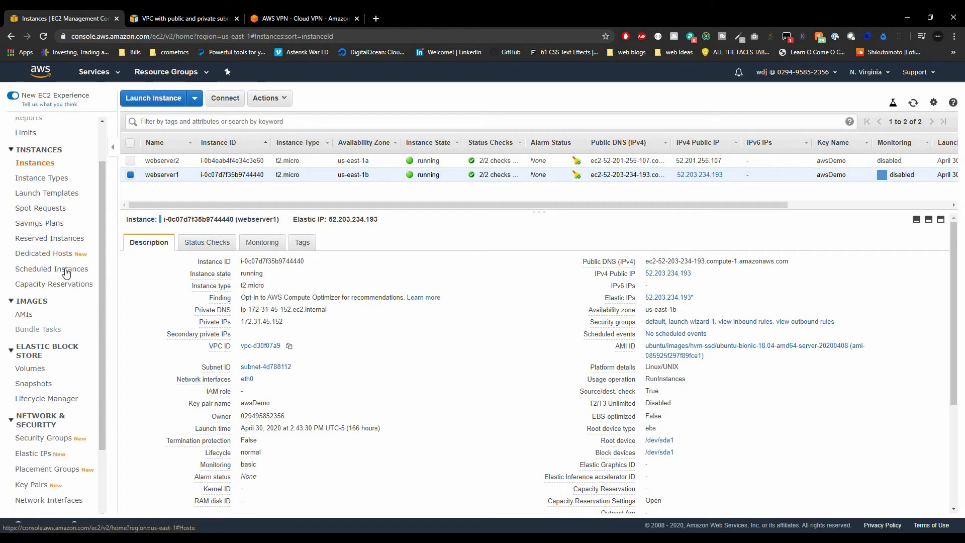
pyautogui.scroll(-2, 72, 312)
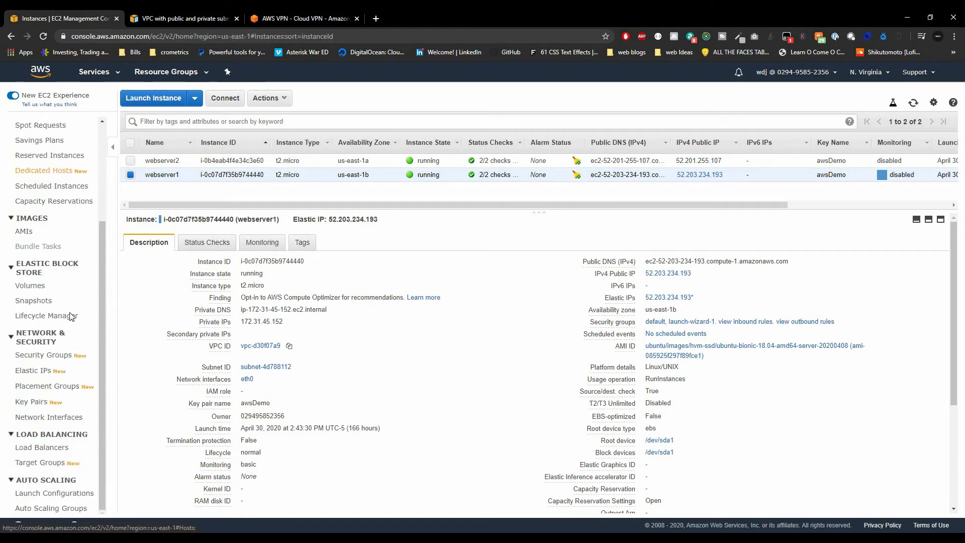
pyautogui.click(46, 447)
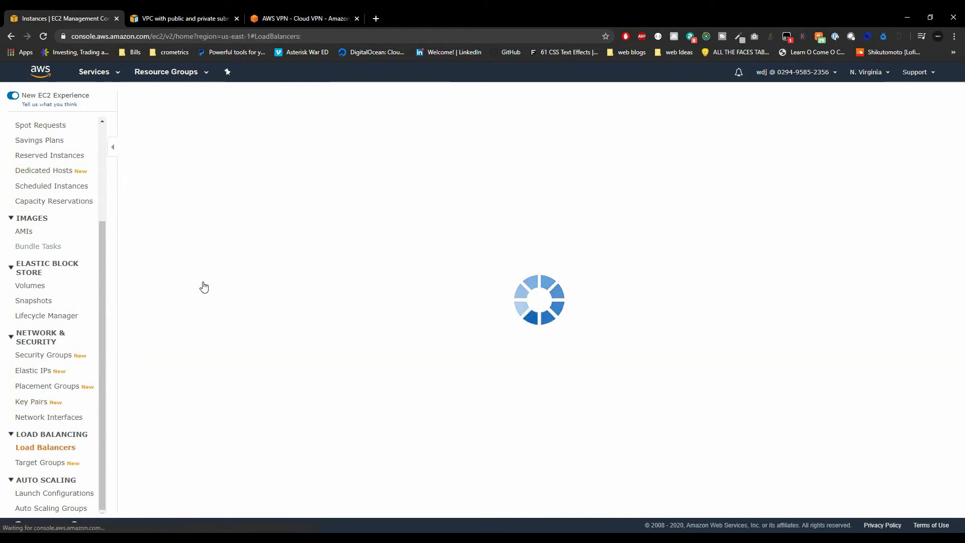
# - Start creating an Application Load Balancer and name it testalb
pyautogui.click(173, 107)
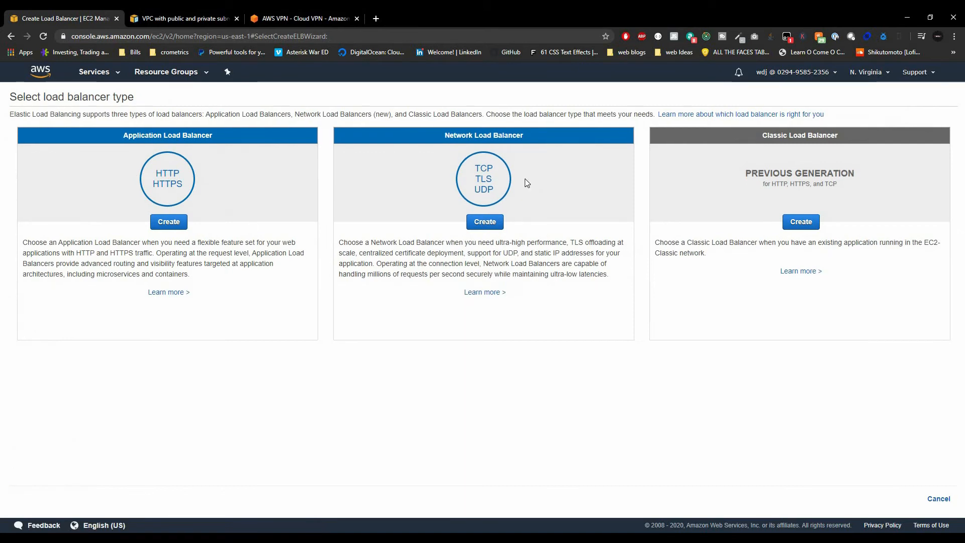
pyautogui.click(485, 222)
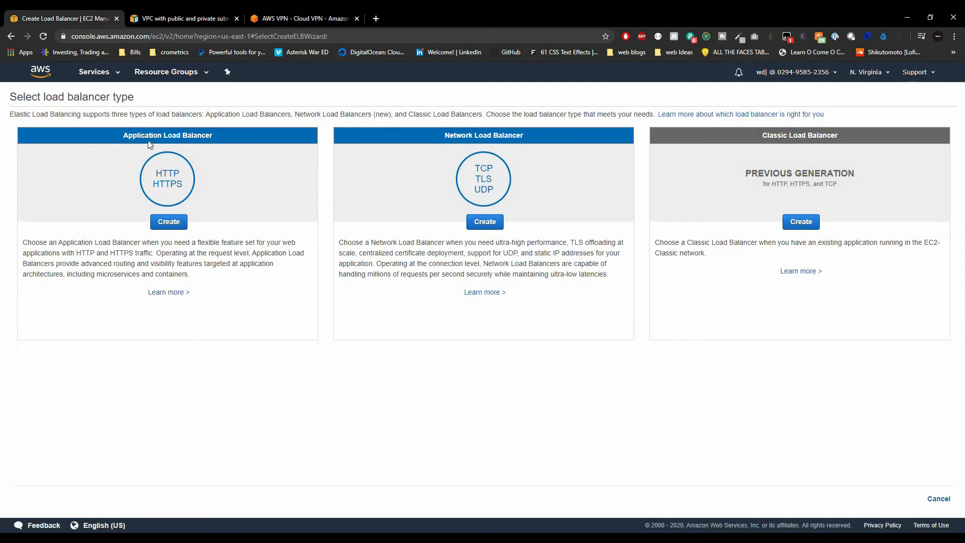
pyautogui.click(176, 226)
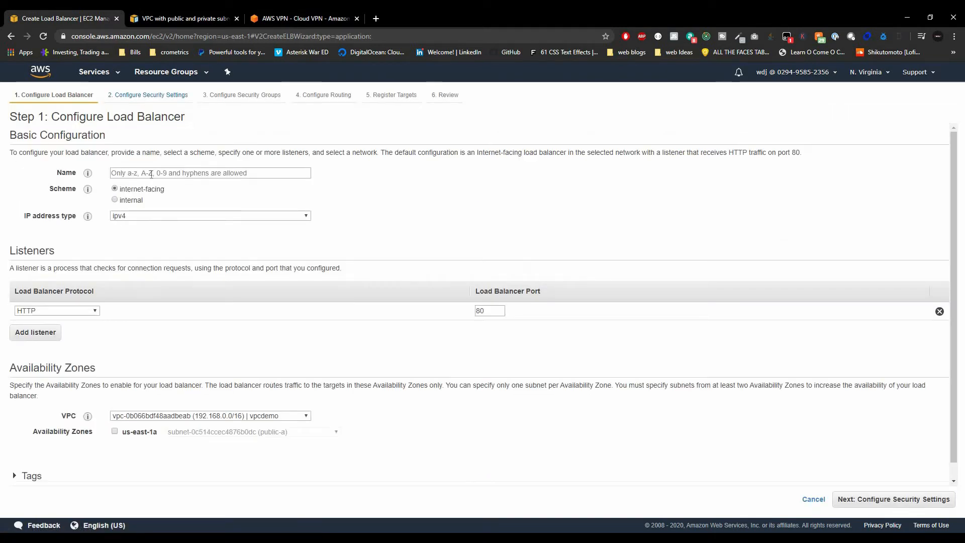
pyautogui.click(151, 172)
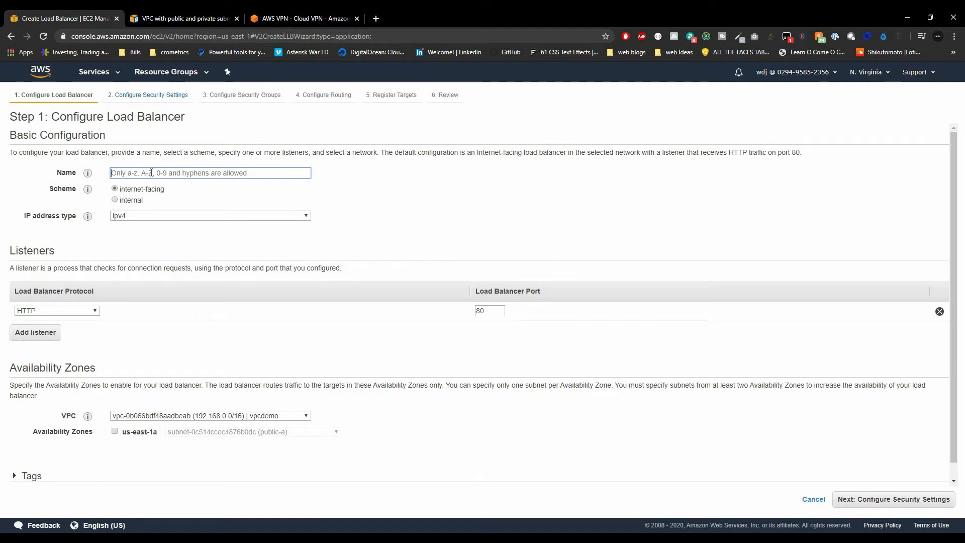
pyautogui.write('t')
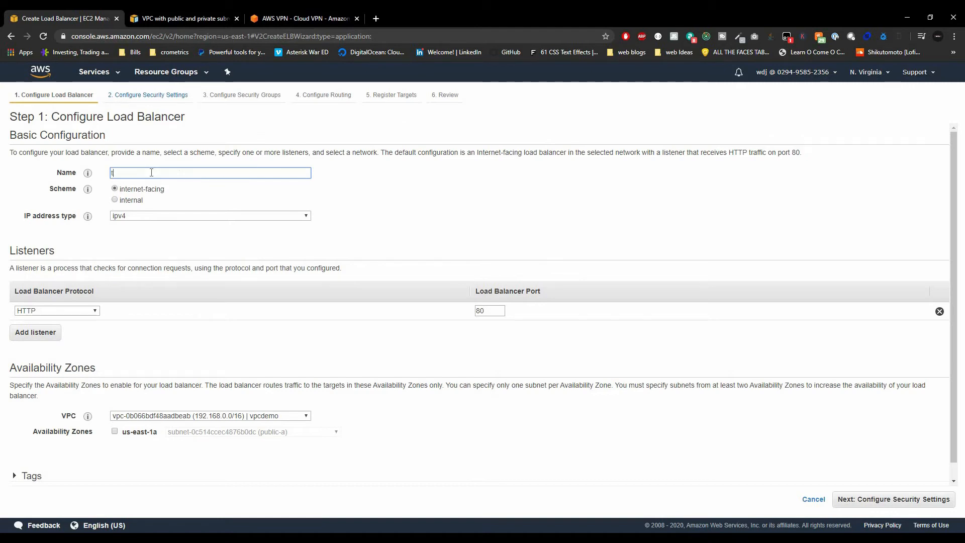
pyautogui.write('estalb')
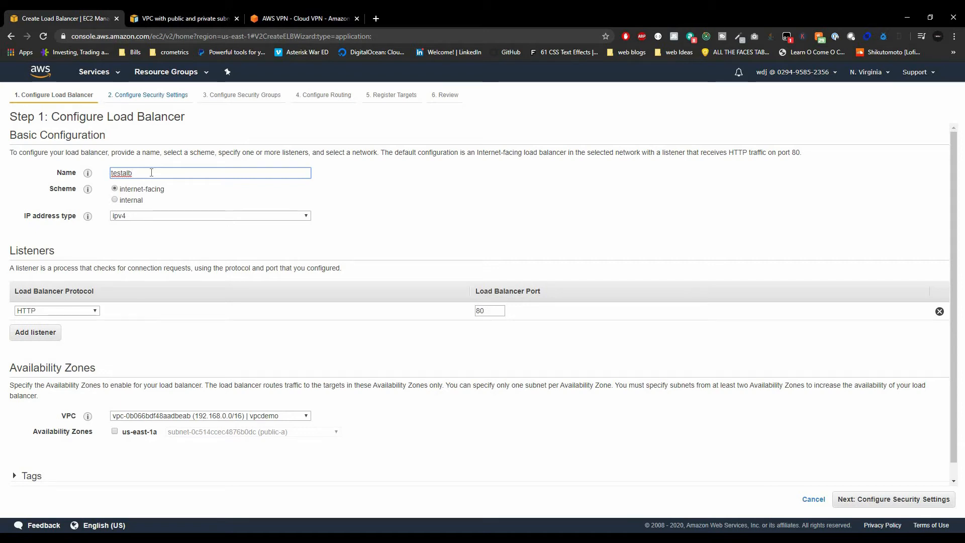
# - Try to proceed with the vpcdemo VPC and only the us-east-1a public-a subnet enabled for the load balancer
pyautogui.scroll(-1, 236, 398)
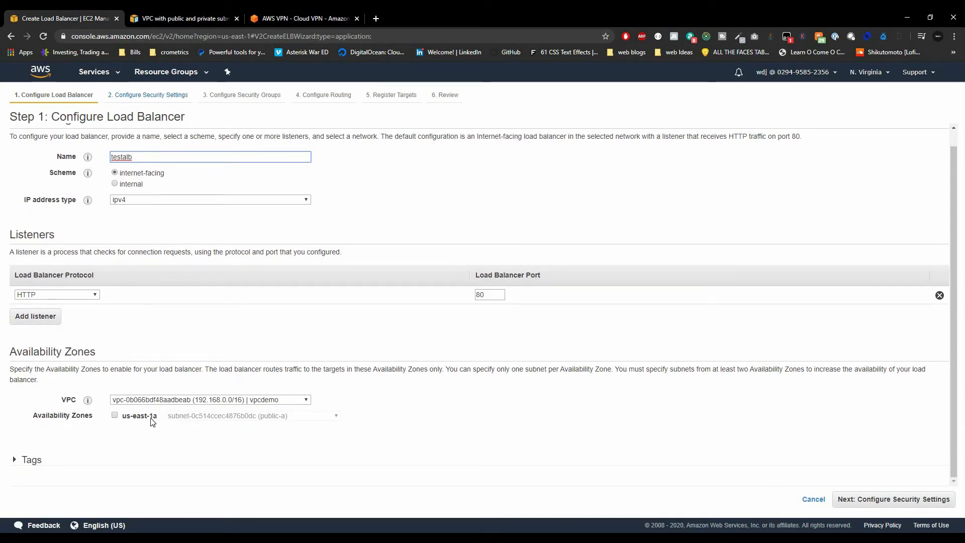
pyautogui.click(115, 415)
pyautogui.click(204, 417)
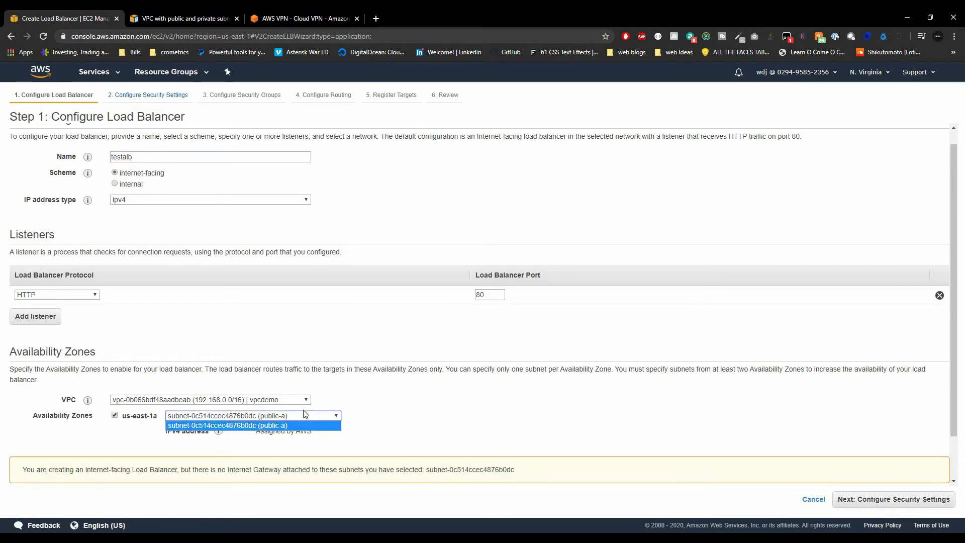
pyautogui.click(277, 426)
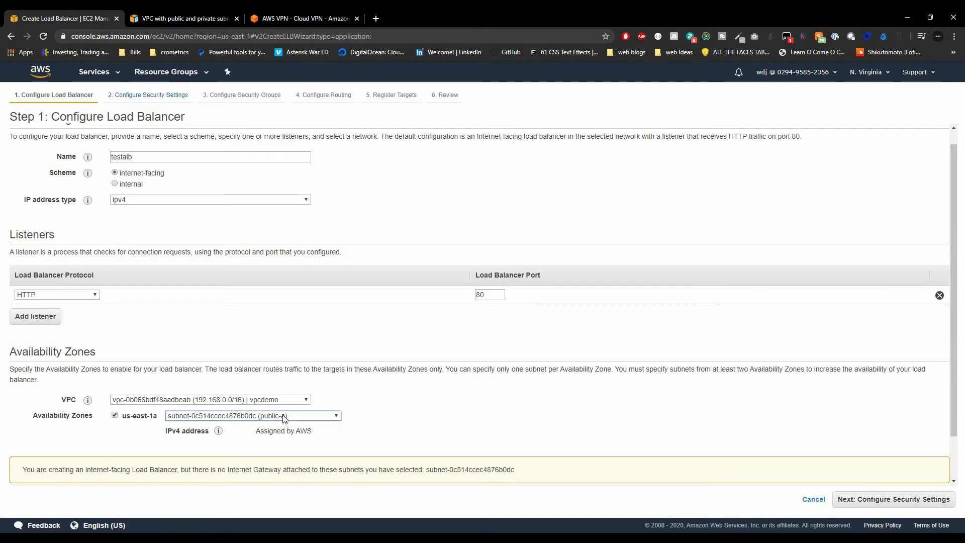
pyautogui.click(229, 401)
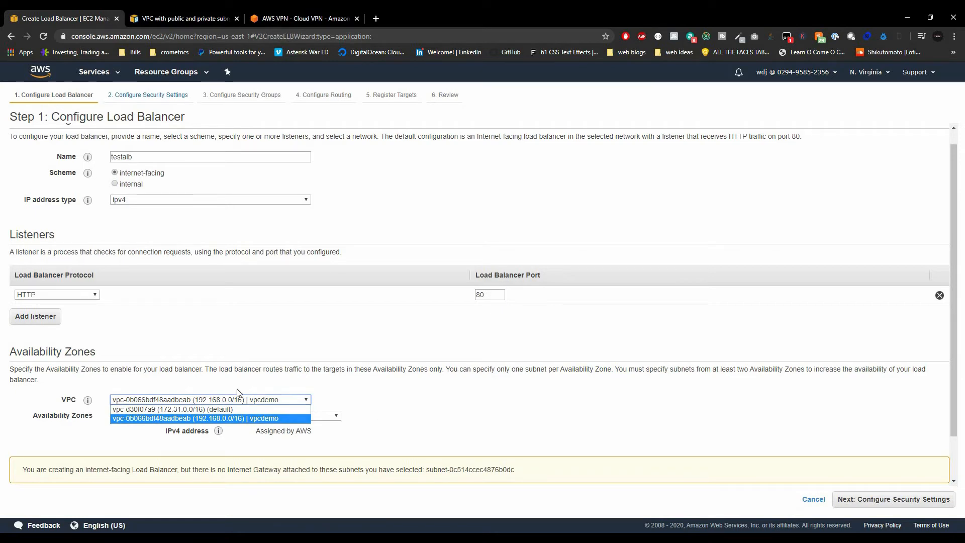
pyautogui.click(203, 400)
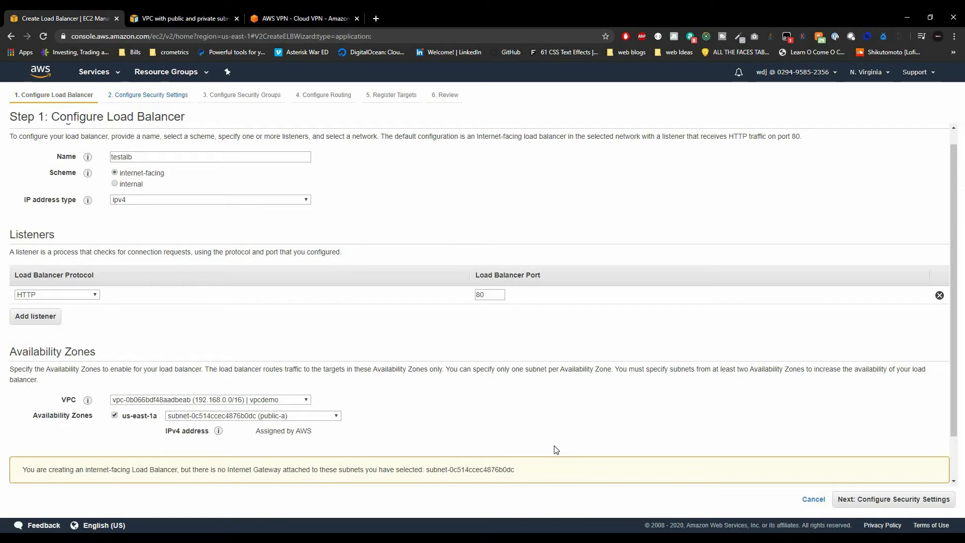
pyautogui.click(906, 503)
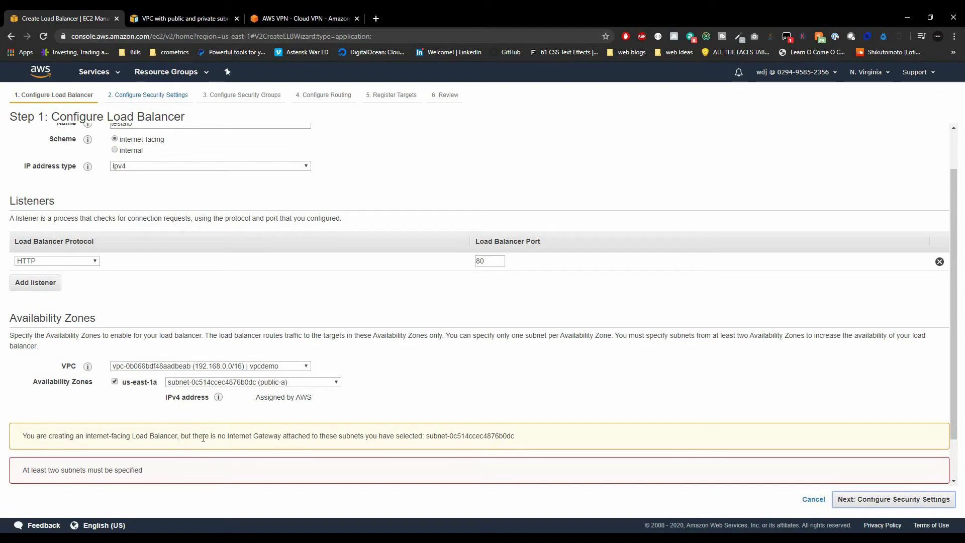
# - Set the load balancer's VPC to the default one, enable zones us-east-1a and us-east-1b, and proceed to the security settings
pyautogui.click(198, 366)
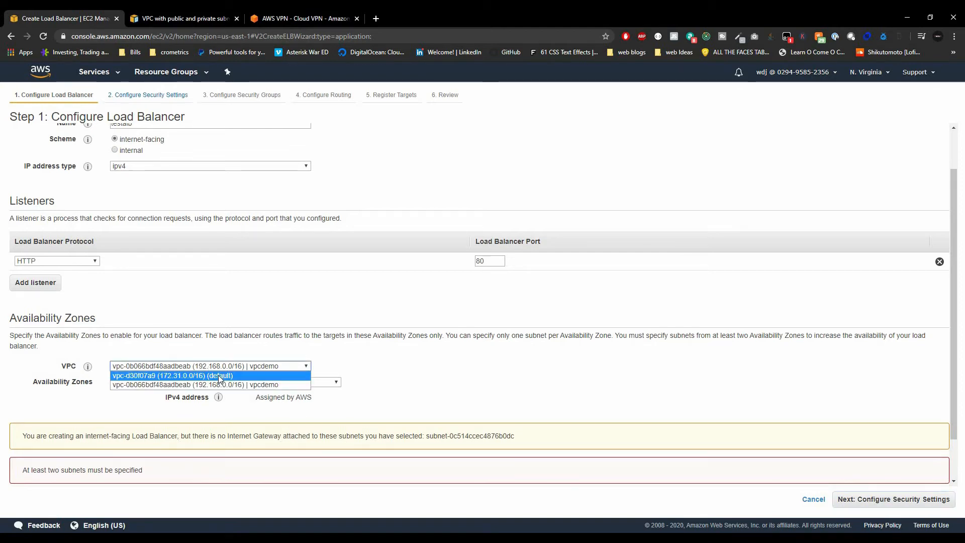
pyautogui.click(218, 375)
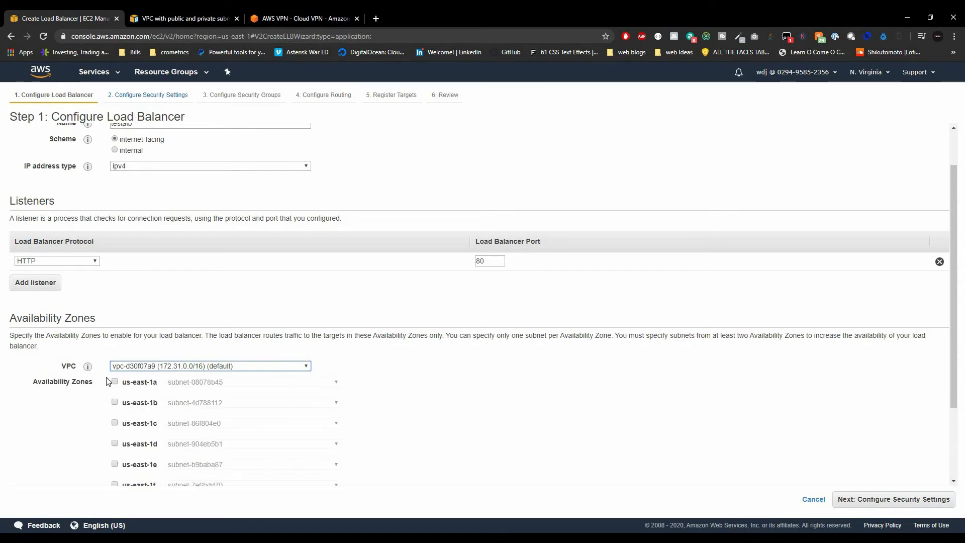
pyautogui.scroll(-2, 107, 382)
pyautogui.click(137, 284)
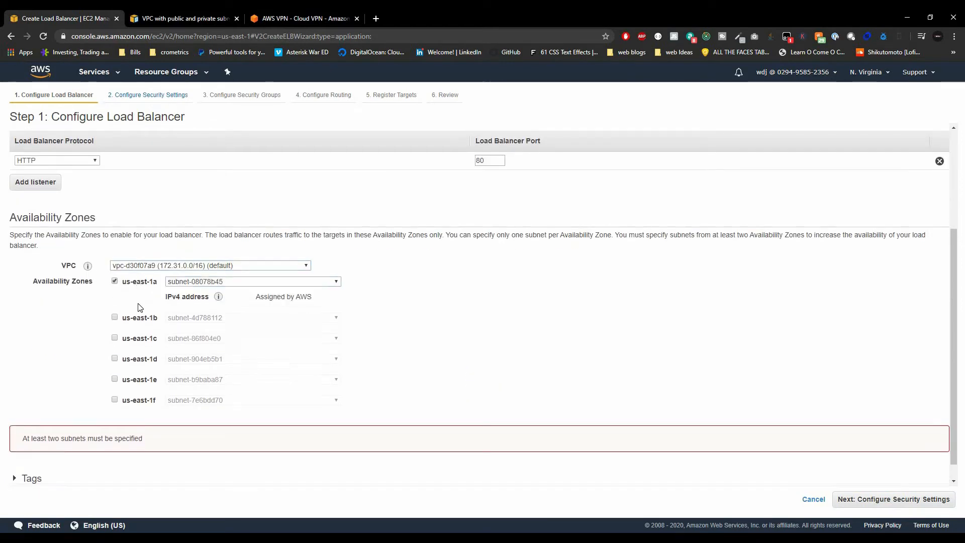
pyautogui.click(115, 317)
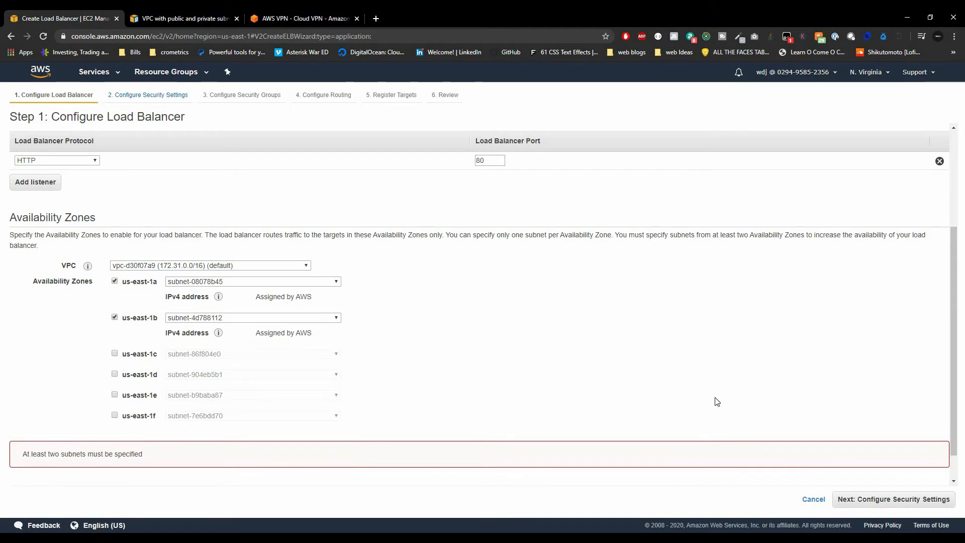
pyautogui.scroll(-2, 804, 452)
pyautogui.click(875, 500)
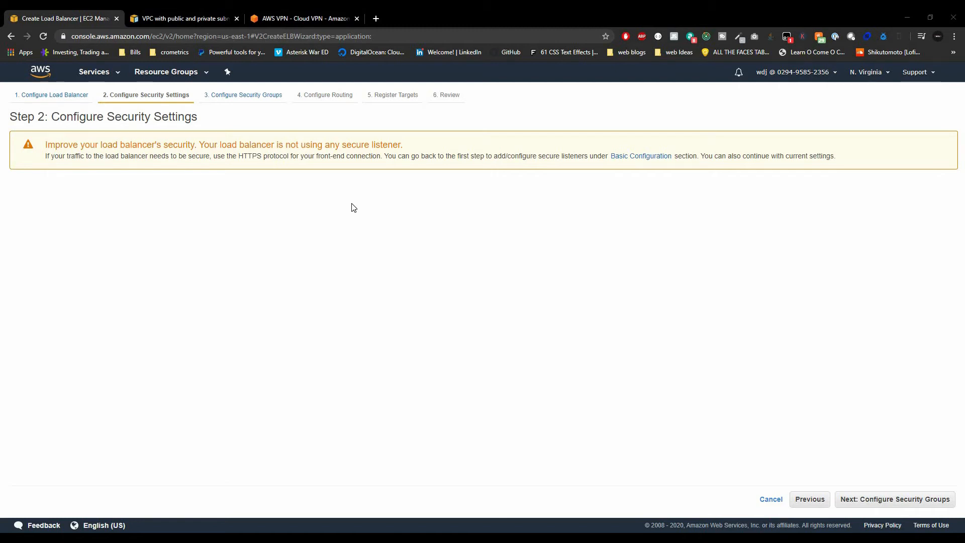
# - Continue without a secure listener, and assign a newly created security group to the load balancer
pyautogui.click(881, 498)
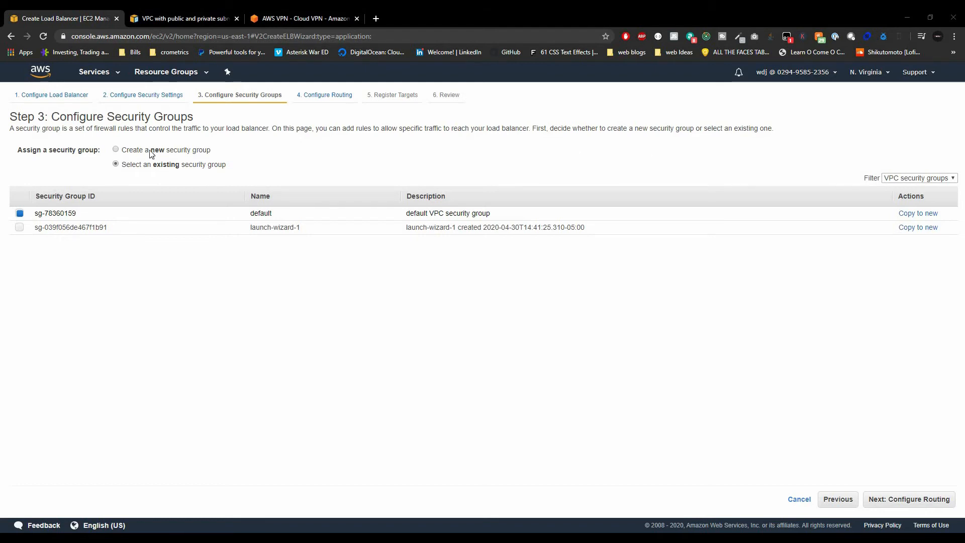
pyautogui.click(134, 151)
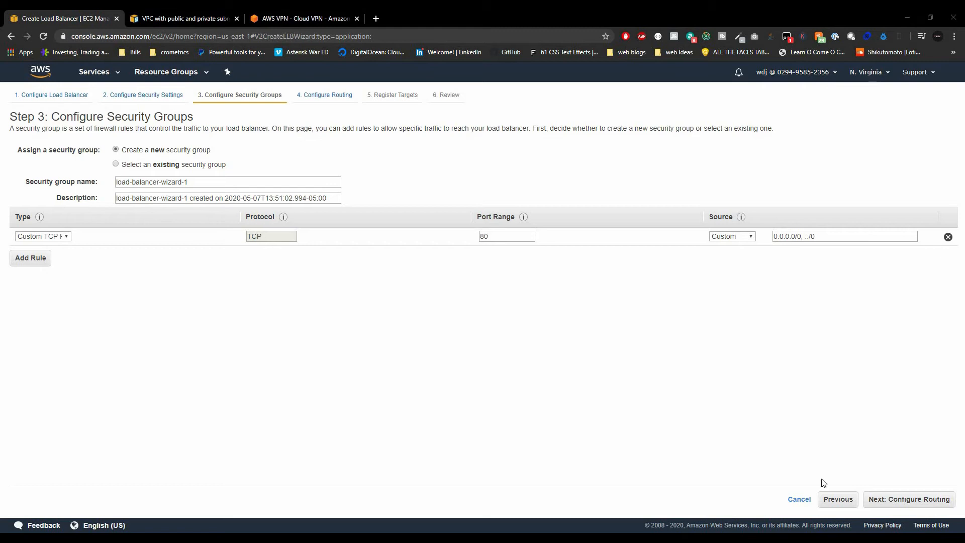
pyautogui.click(904, 500)
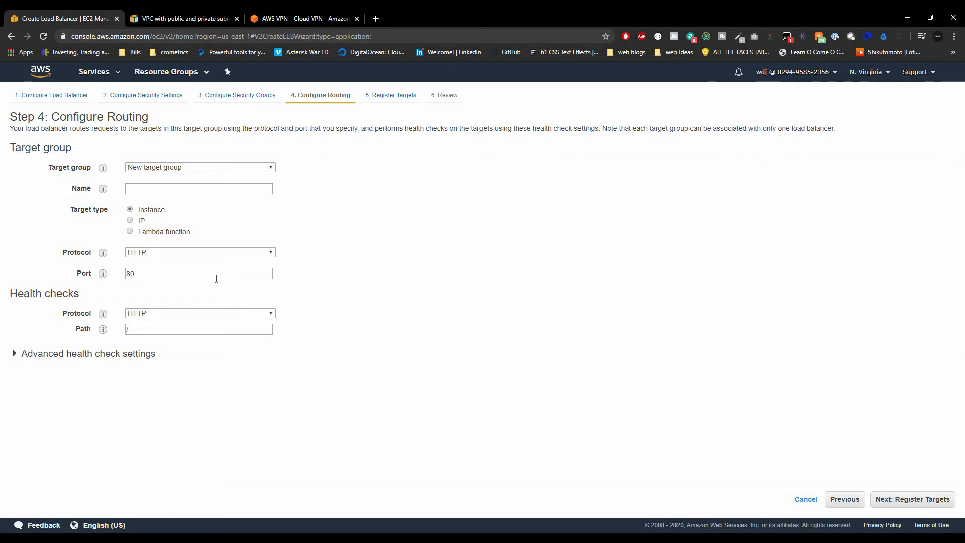
# - Name the new target group webservers and proceed to target registration
pyautogui.click(159, 188)
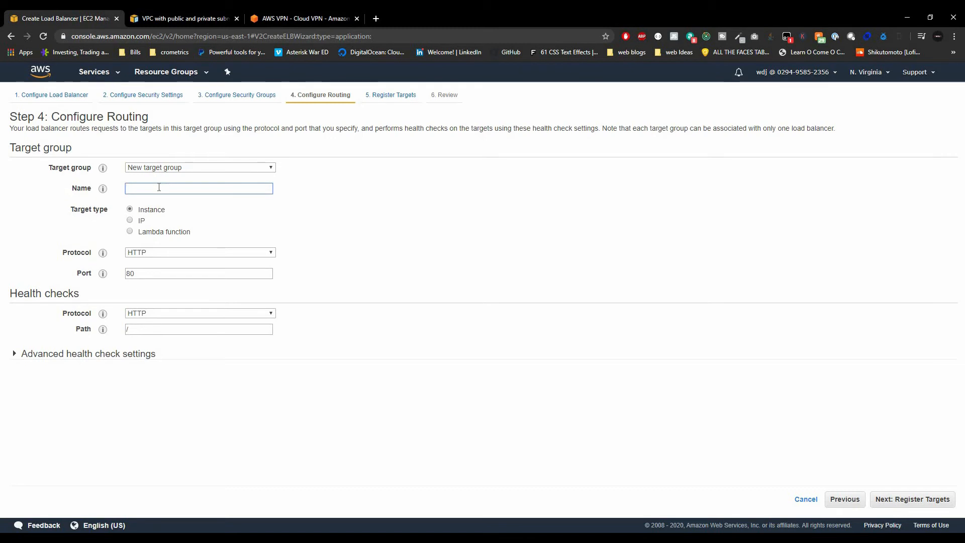
pyautogui.write('webservers')
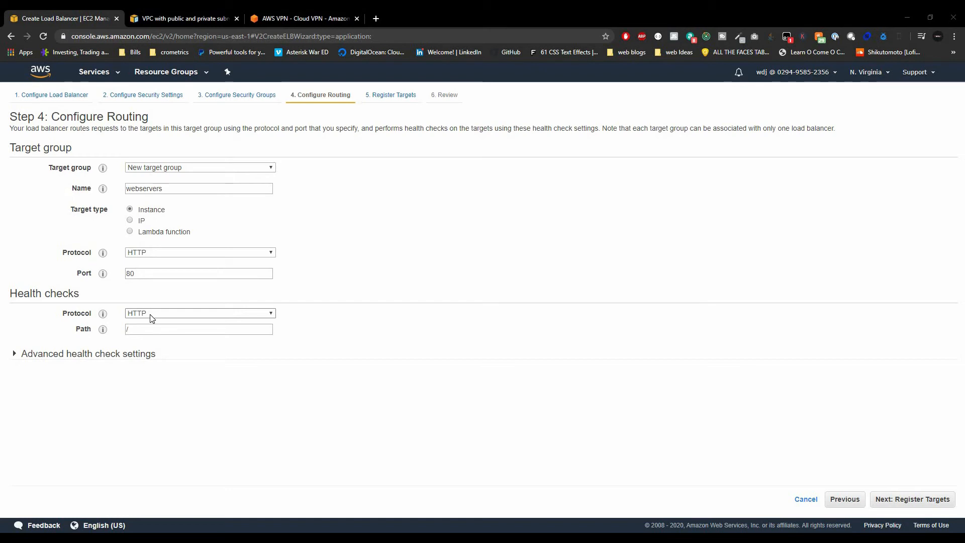
pyautogui.click(933, 506)
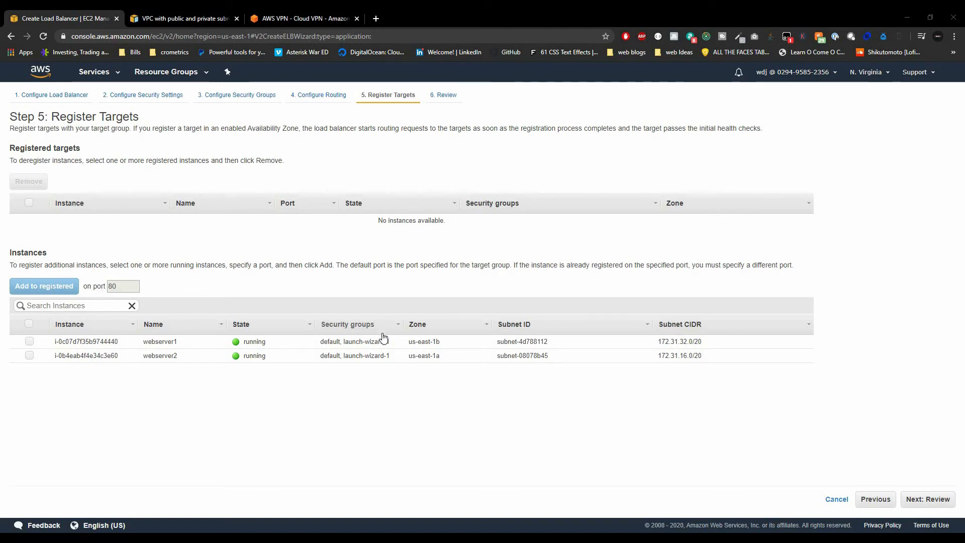
# - Register webserver1 and webserver2 as targets on port 80, and create the load balancer
pyautogui.click(29, 341)
pyautogui.click(29, 355)
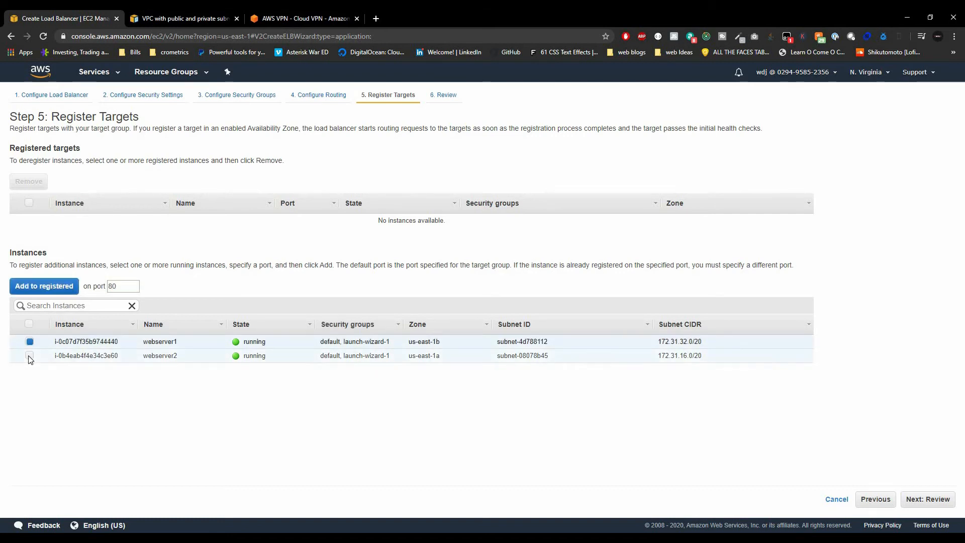
pyautogui.click(44, 286)
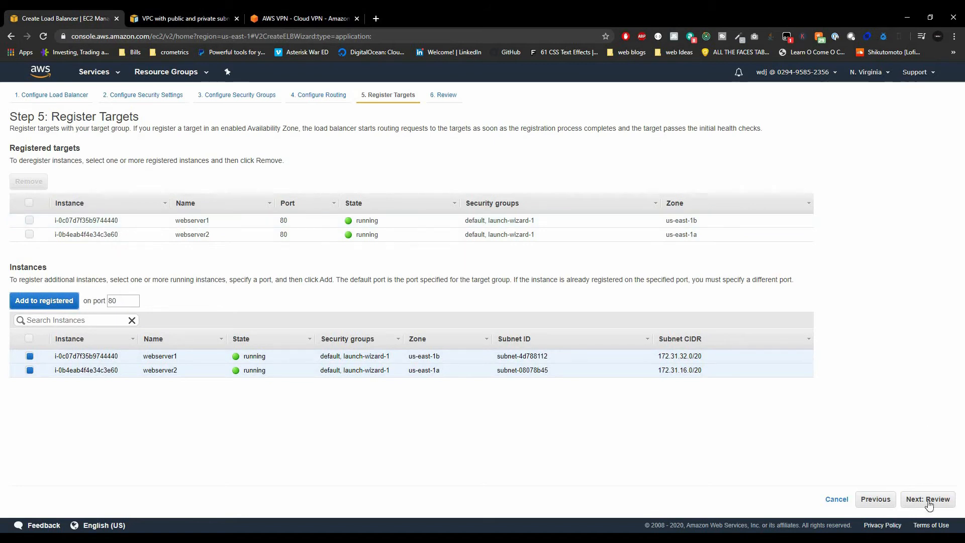
pyautogui.click(929, 500)
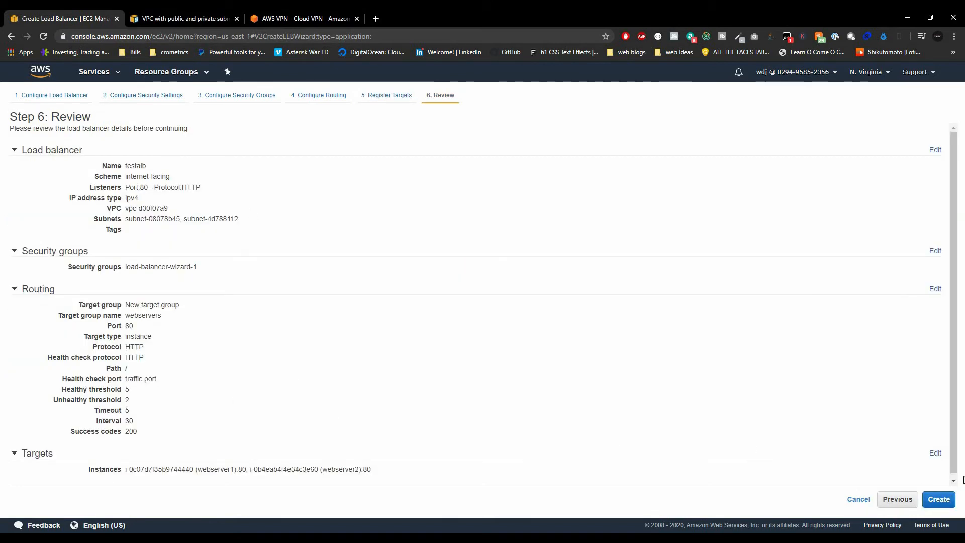
pyautogui.click(943, 504)
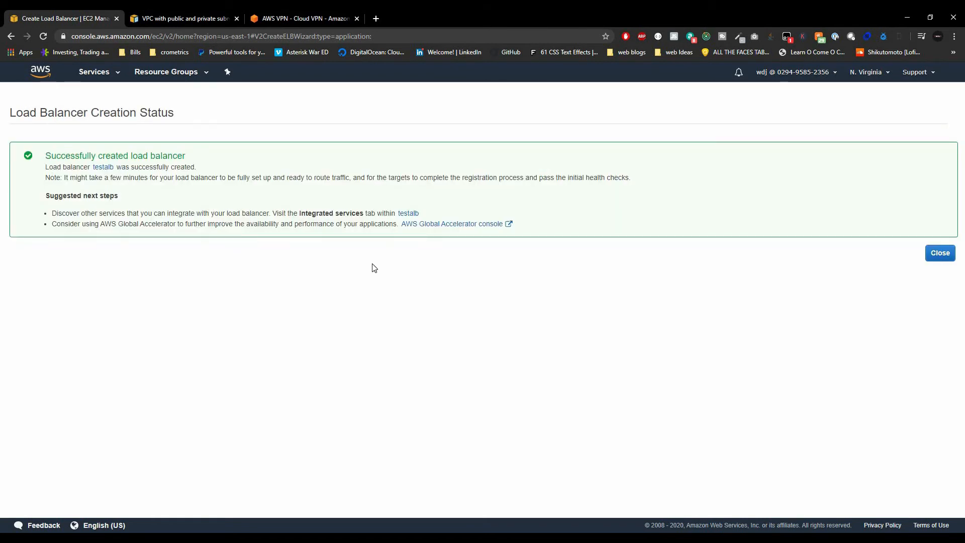
pyautogui.click(939, 253)
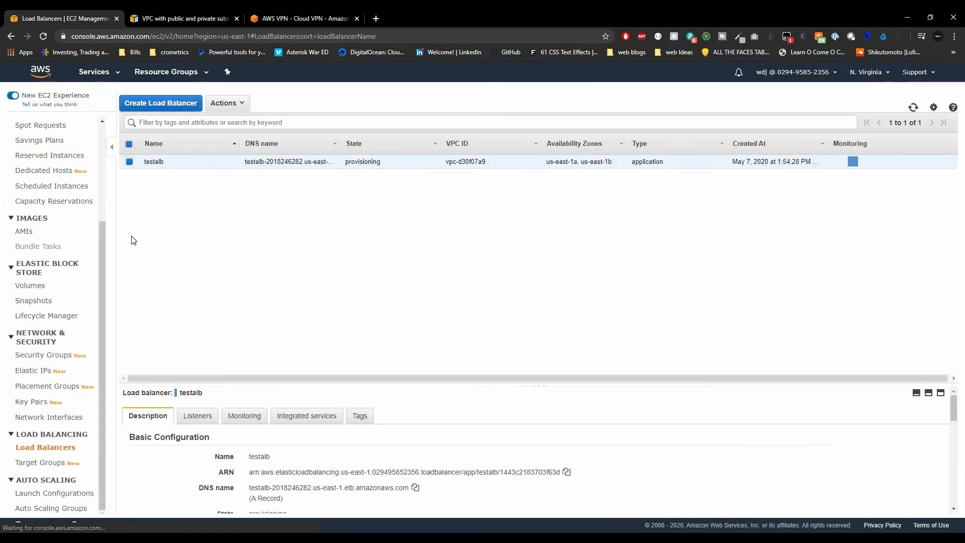
# - Inspect the webservers target group behind the testalb listener, and check the health status of its registered targets
pyautogui.click(198, 416)
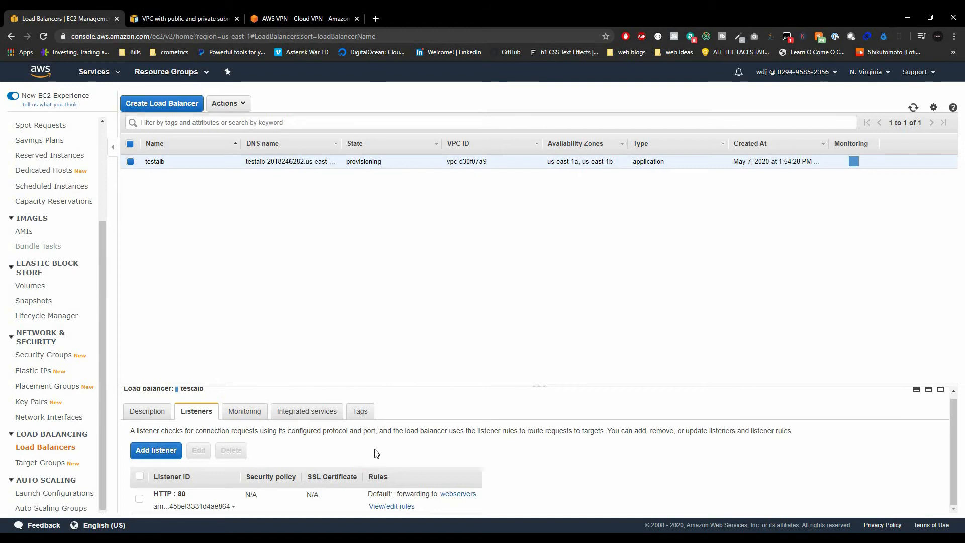
pyautogui.click(452, 499)
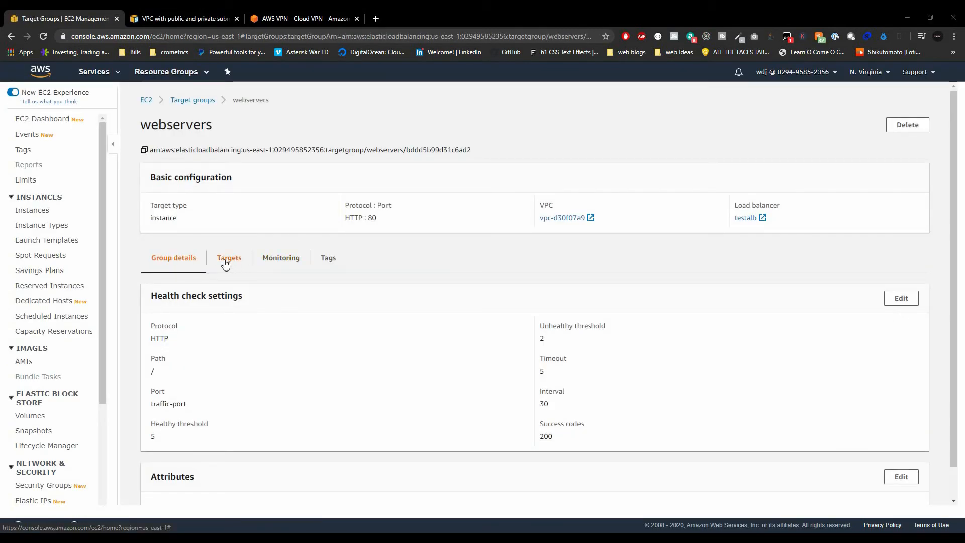
pyautogui.click(225, 261)
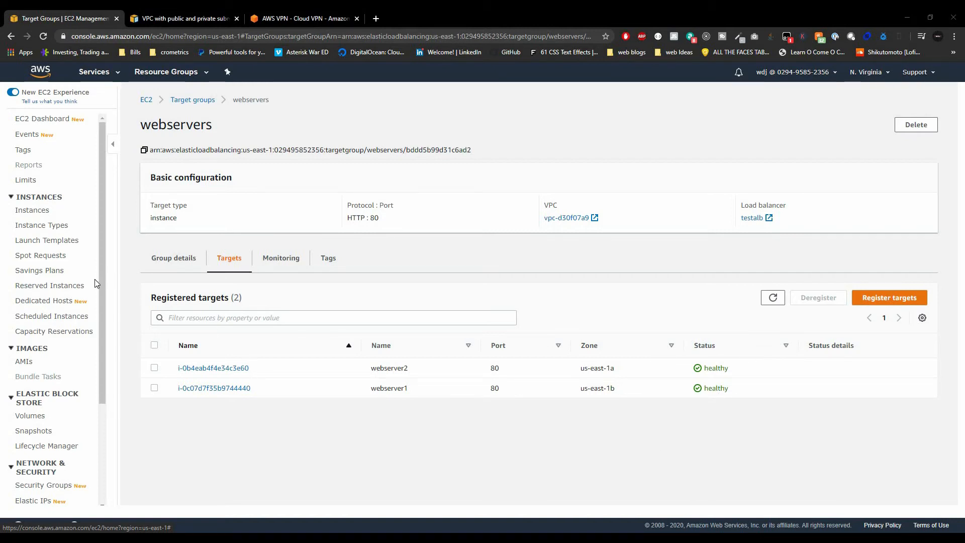
# - Return to the load balancer list, review testalb's description, and enlarge its details pane
pyautogui.scroll(-3, 96, 282)
pyautogui.click(45, 446)
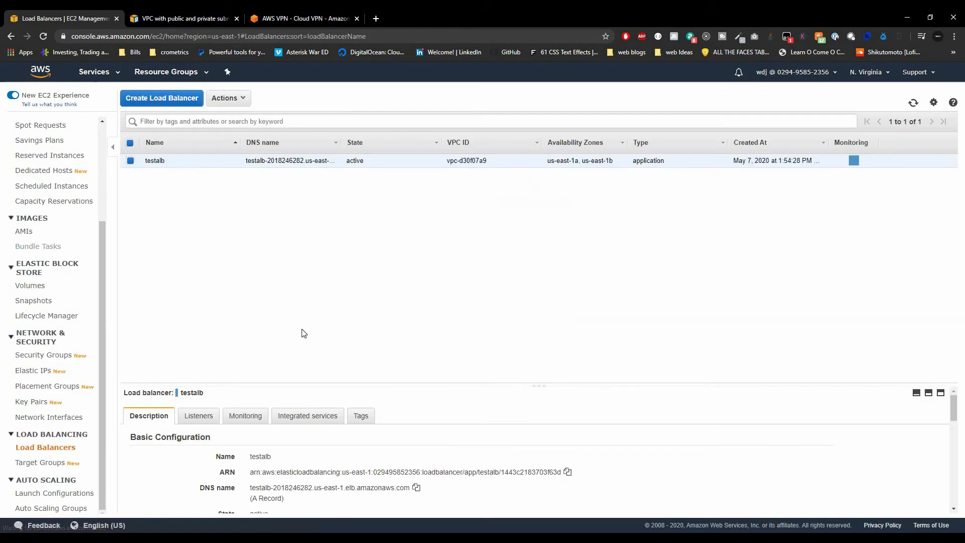
pyautogui.scroll(-2, 378, 456)
pyautogui.scroll(-3, 378, 457)
pyautogui.scroll(6, 424, 394)
pyautogui.moveTo(422, 388); pyautogui.dragTo(402, 204)
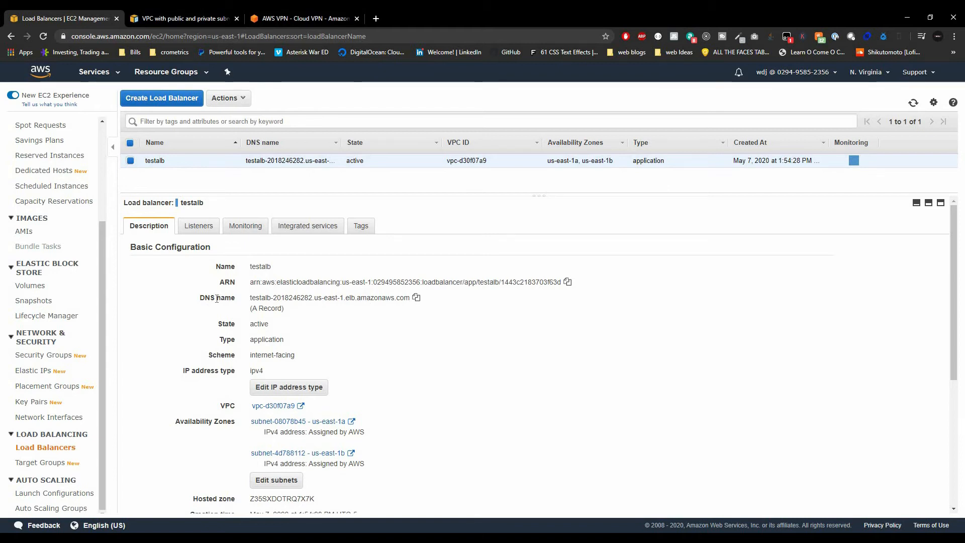
# - Test testalb by loading its copied DNS name in a new browser tab, and close that tab
pyautogui.click(416, 297)
pyautogui.click(374, 18)
pyautogui.hotkey('ctrl', 'v')
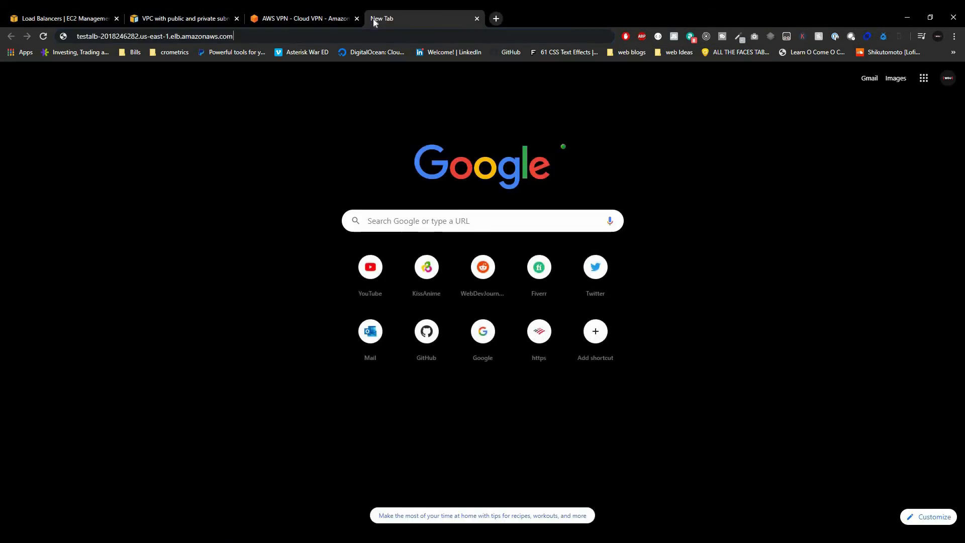
pyautogui.press('Return')
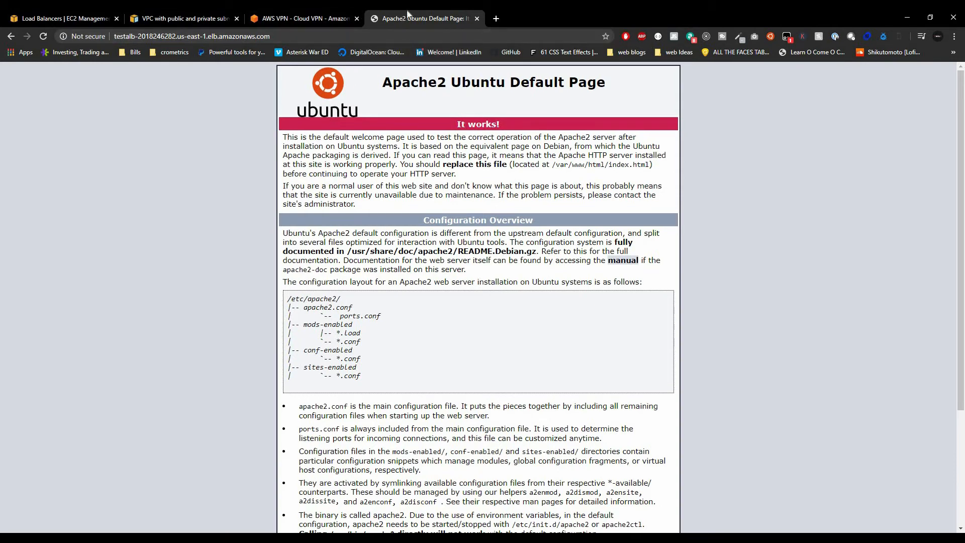
pyautogui.hotkey('ctrl', 'w')
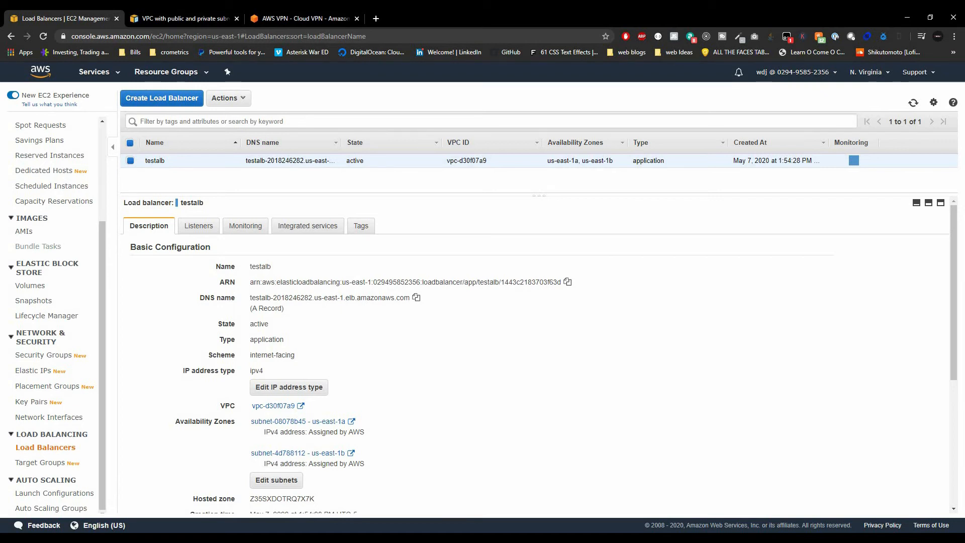
# - Find the Route 53 service and open its DNS management area
pyautogui.click(95, 72)
pyautogui.write('route')
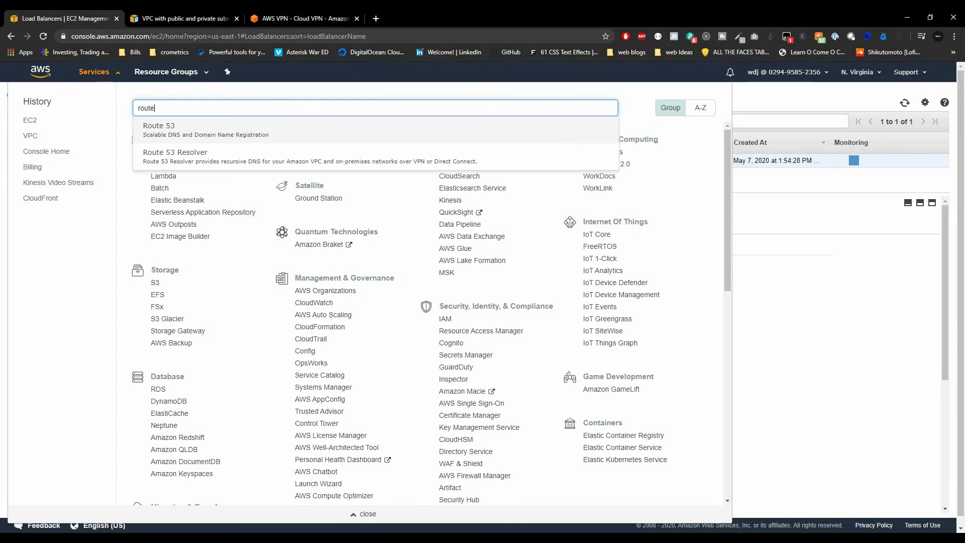
pyautogui.press('Return')
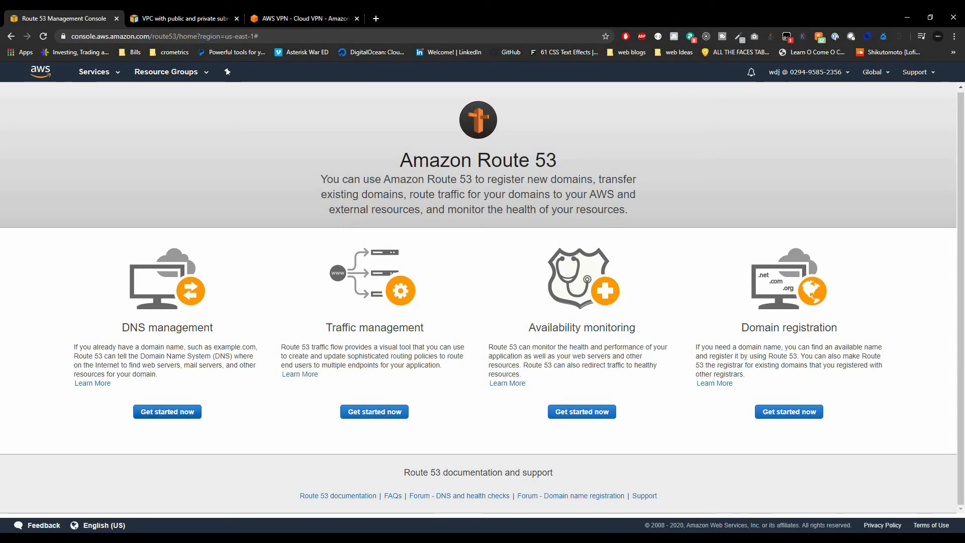
pyautogui.click(167, 412)
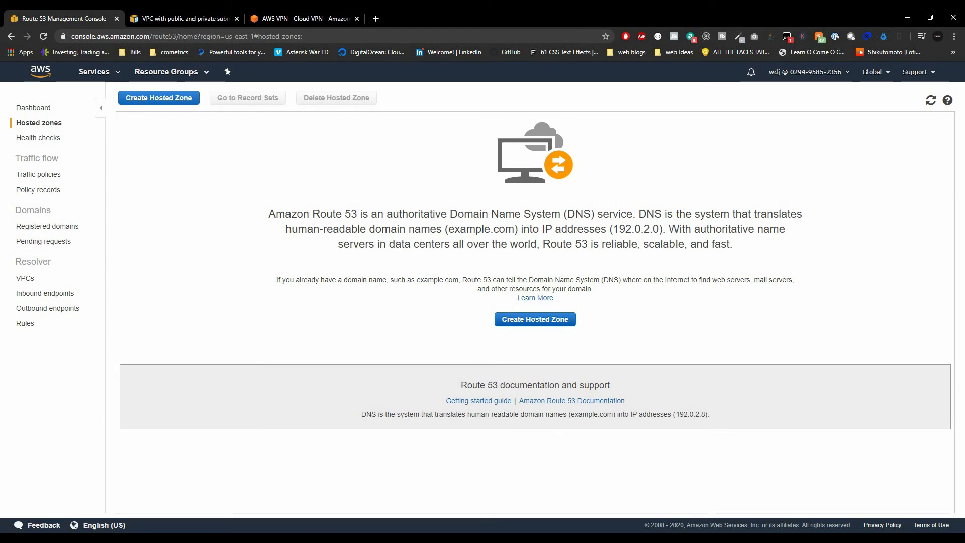
# - Start a new hosted zone with the domain name fruitlesscoder.com
pyautogui.click(535, 319)
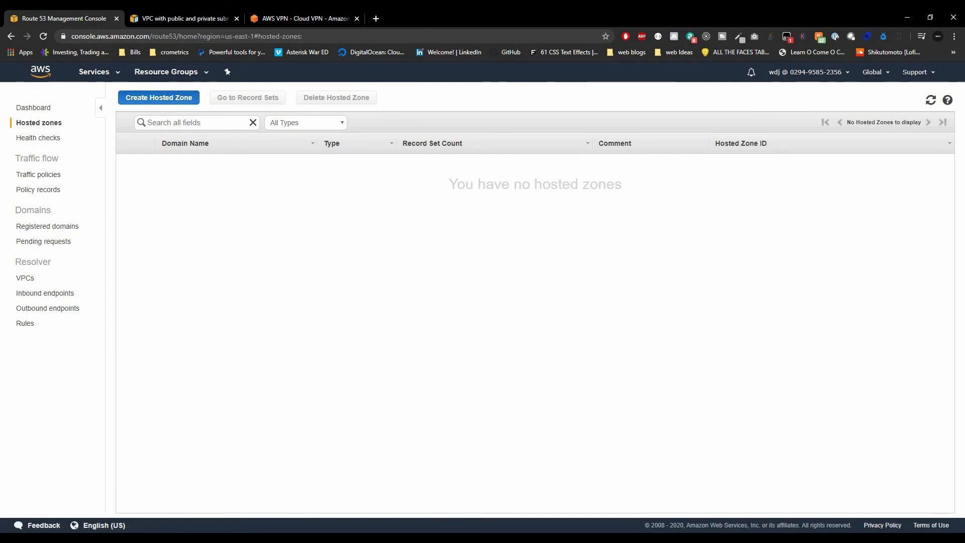
pyautogui.click(158, 97)
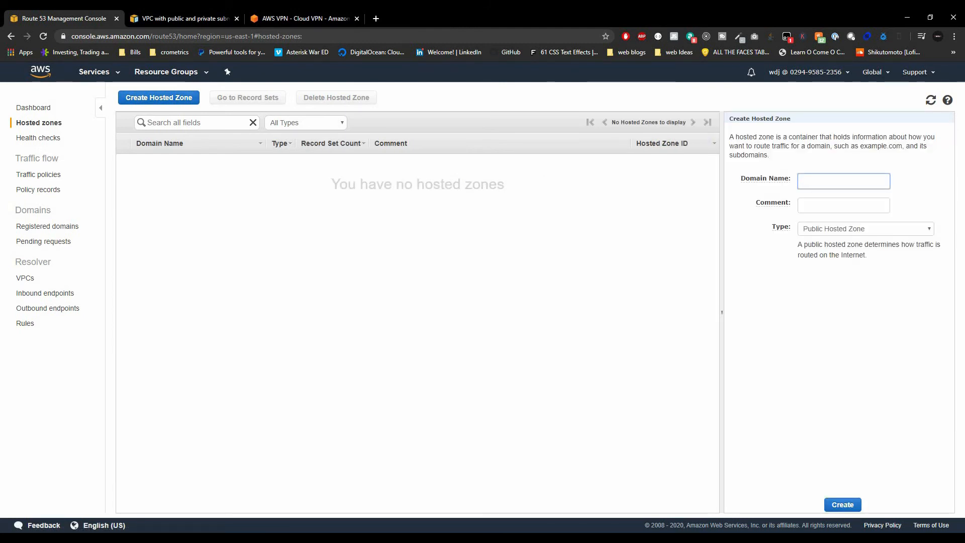
pyautogui.click(821, 181)
pyautogui.rightClick(822, 177)
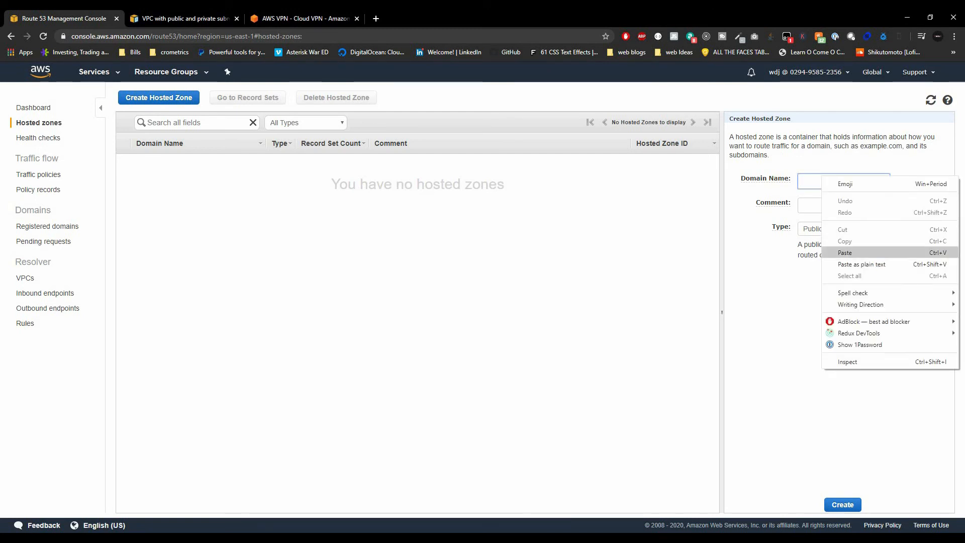
pyautogui.click(845, 252)
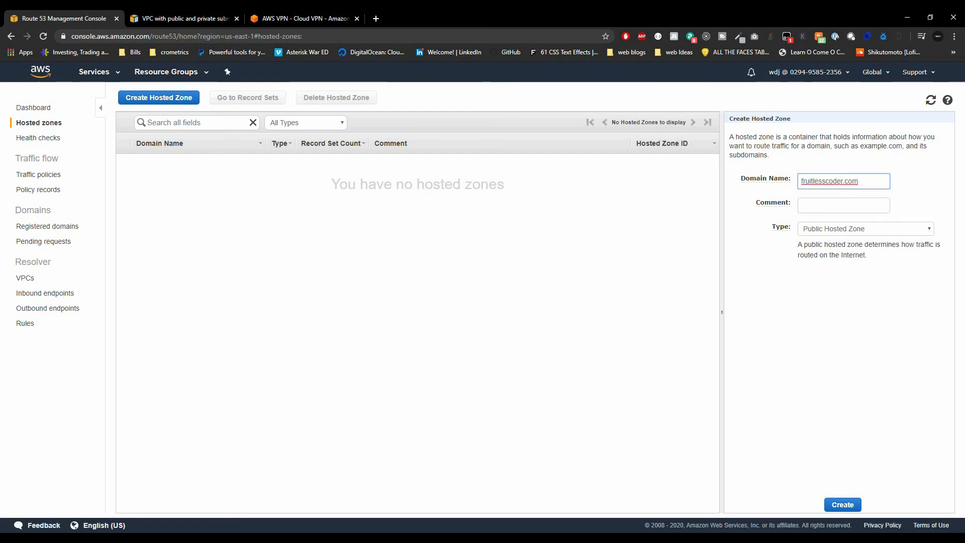
# - Add the comment Godaddy and create the public hosted zone for fruitlesscoder.com
pyautogui.click(843, 205)
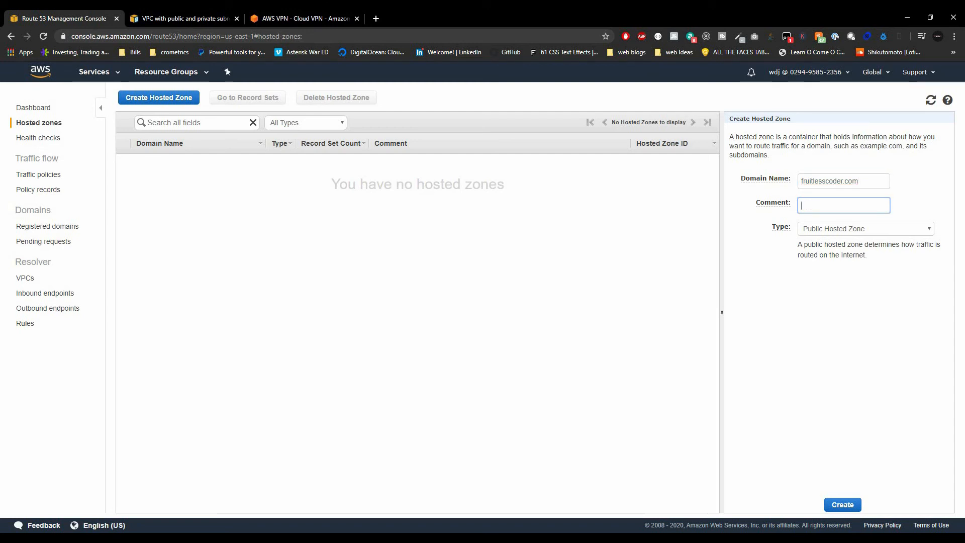
pyautogui.write('Godd')
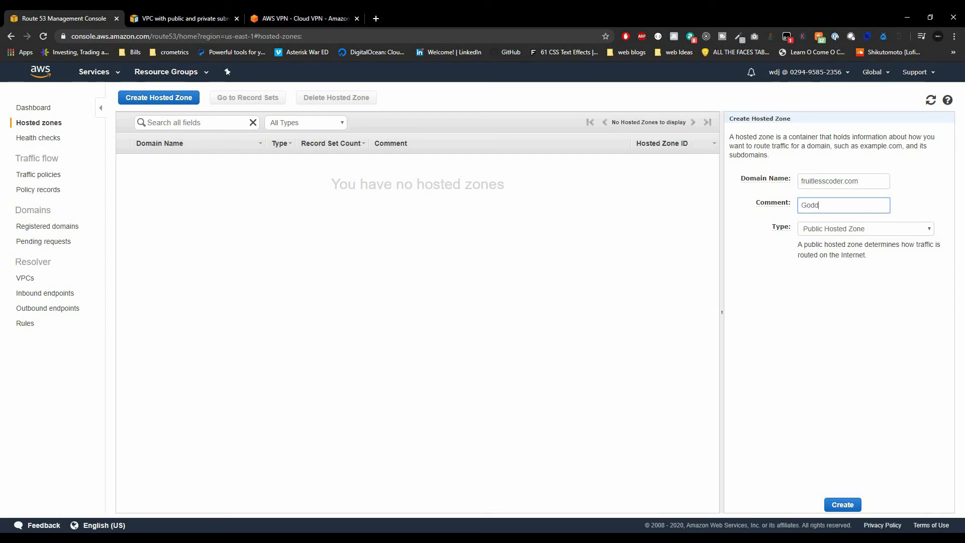
pyautogui.press('BackSpace')
pyautogui.write('addy D')
pyautogui.press('BackSpace')
pyautogui.press('BackSpace')
pyautogui.press('Return')
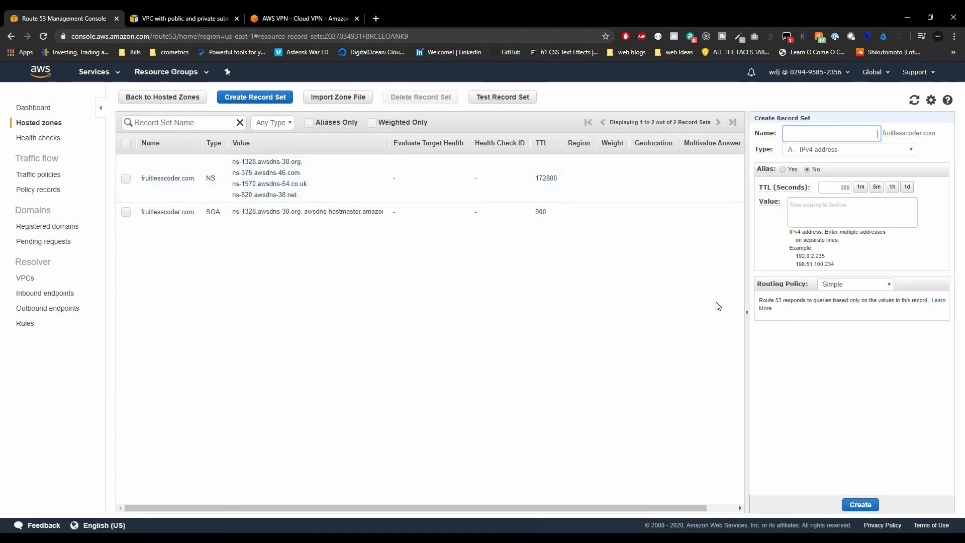
# - Create an alias A record for the root domain that targets the testalb application load balancer
pyautogui.click(798, 134)
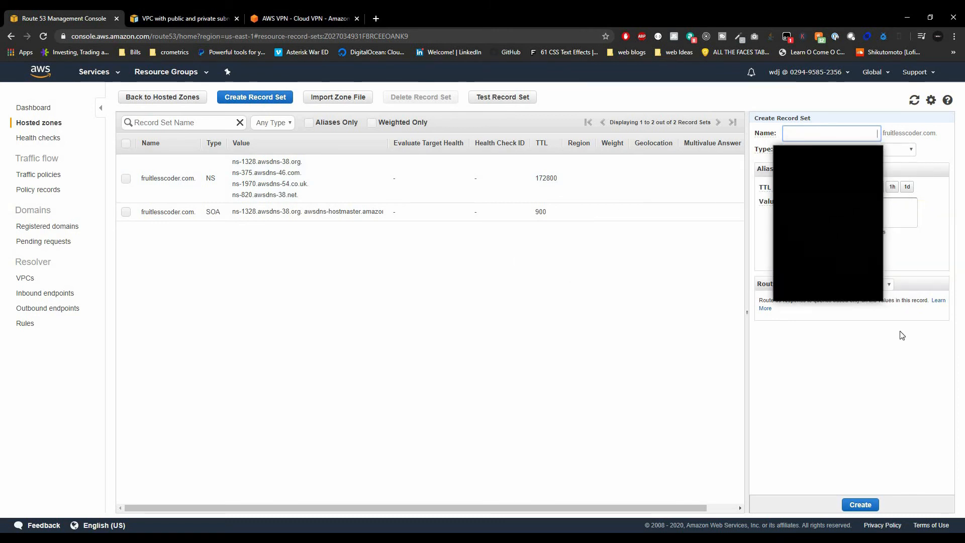
pyautogui.click(924, 299)
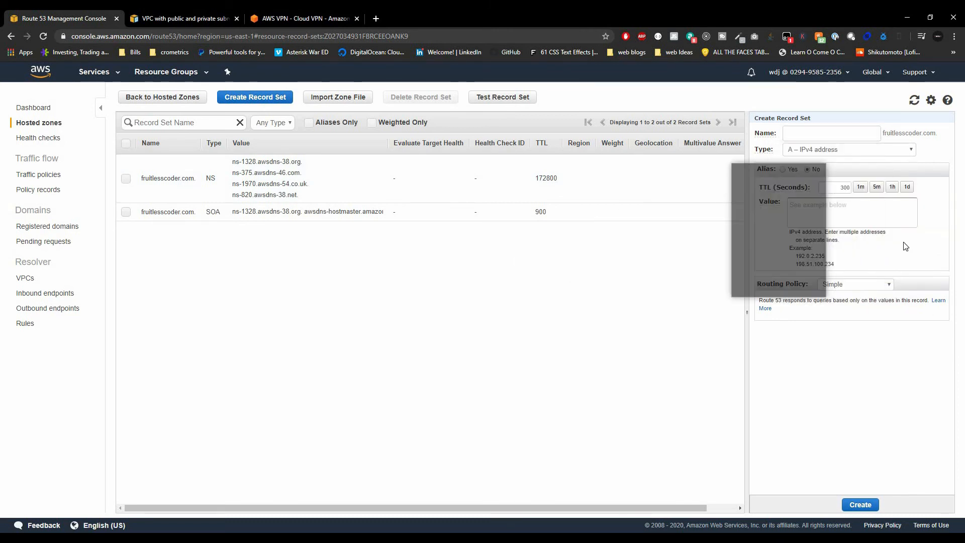
pyautogui.click(784, 171)
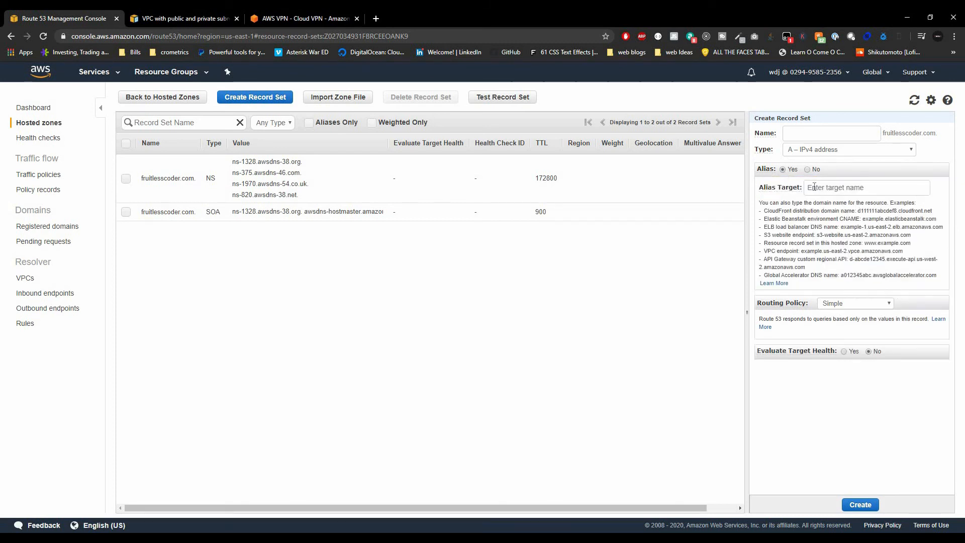
pyautogui.click(814, 189)
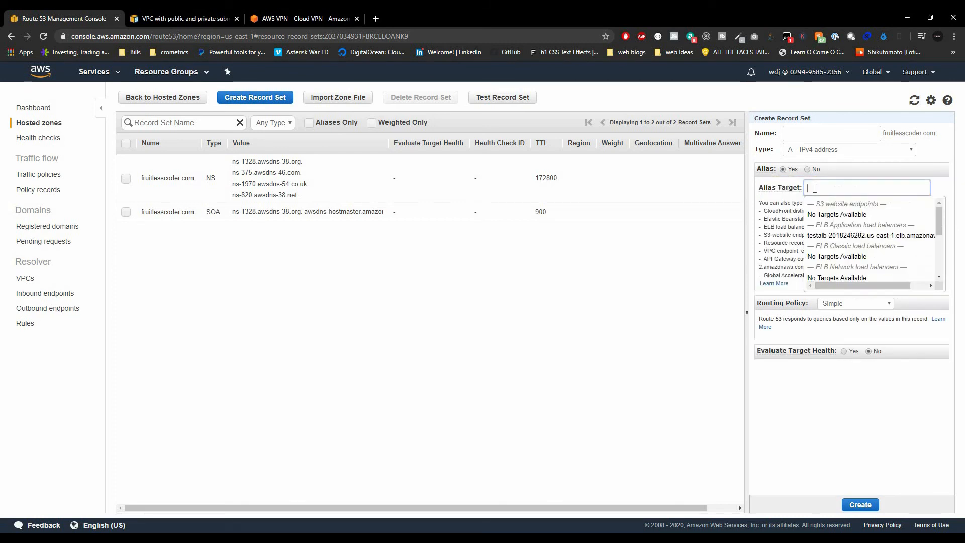
pyautogui.click(821, 239)
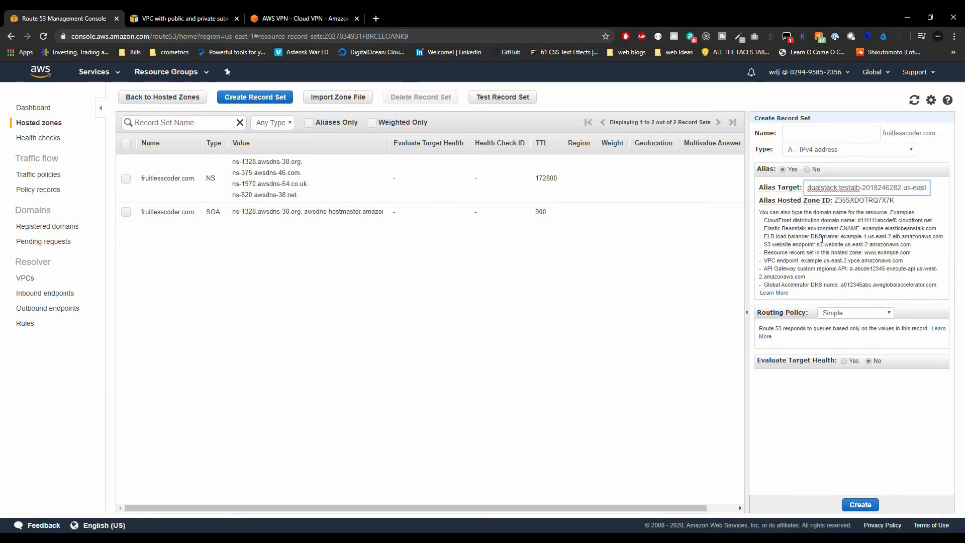
pyautogui.click(861, 504)
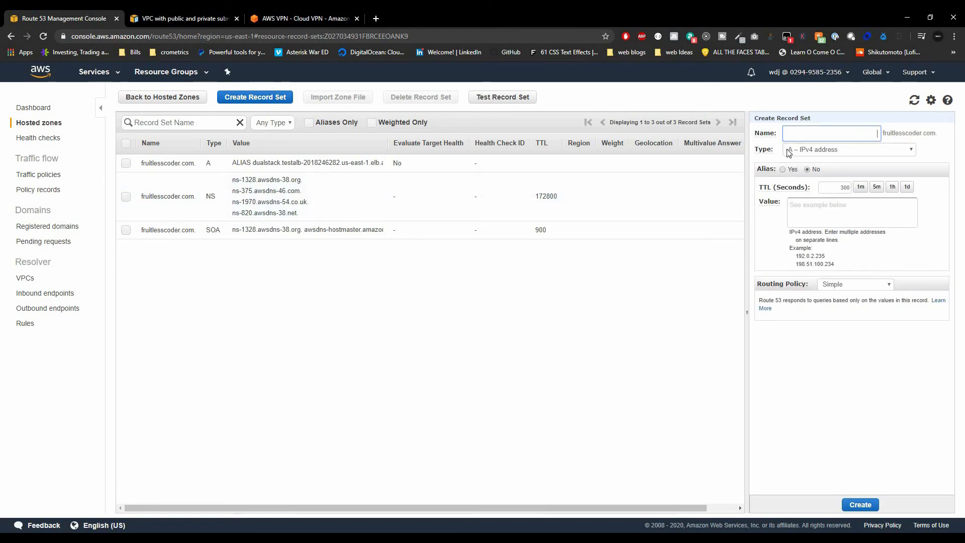
# - Name another A record www and try to create it as a non-alias record without a value
pyautogui.write('ww')
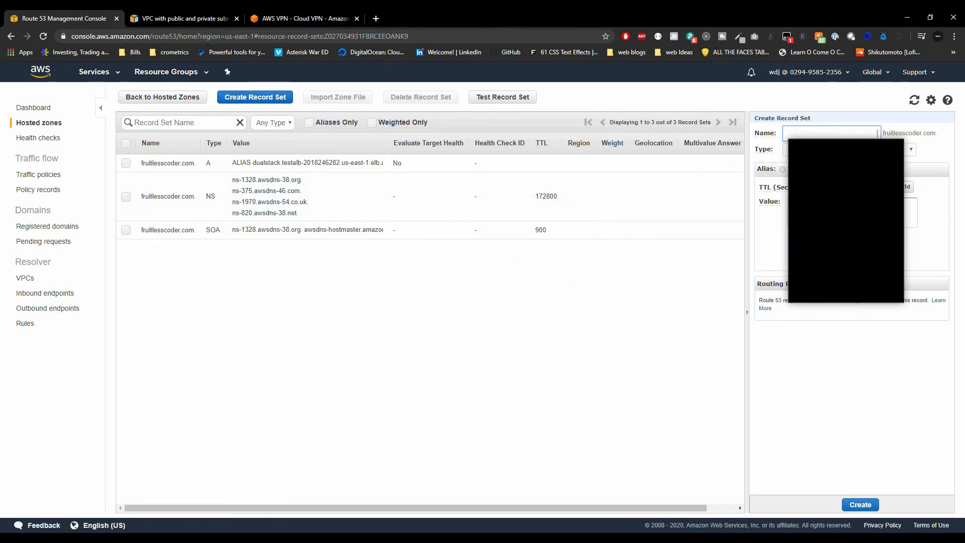
pyautogui.write('w.')
pyautogui.hotkey('ctrl', 'a')
pyautogui.write('www')
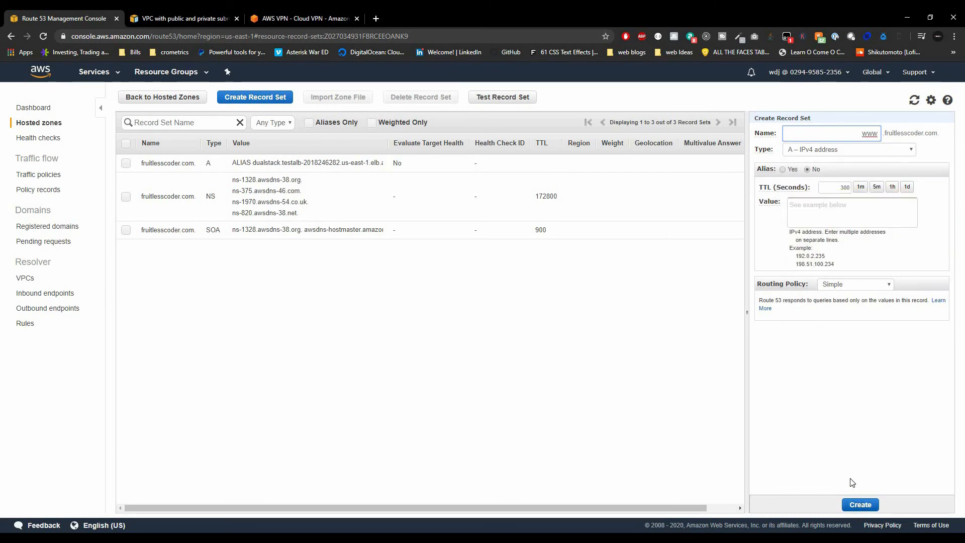
pyautogui.click(856, 504)
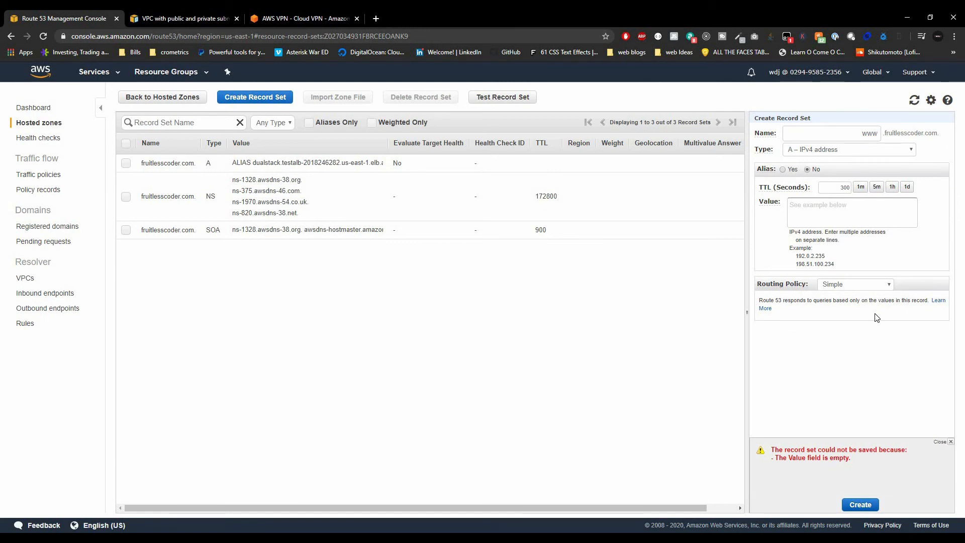
# - Make the www record an alias of the fruitlesscoder.com record set in this hosted zone, and create it
pyautogui.click(790, 169)
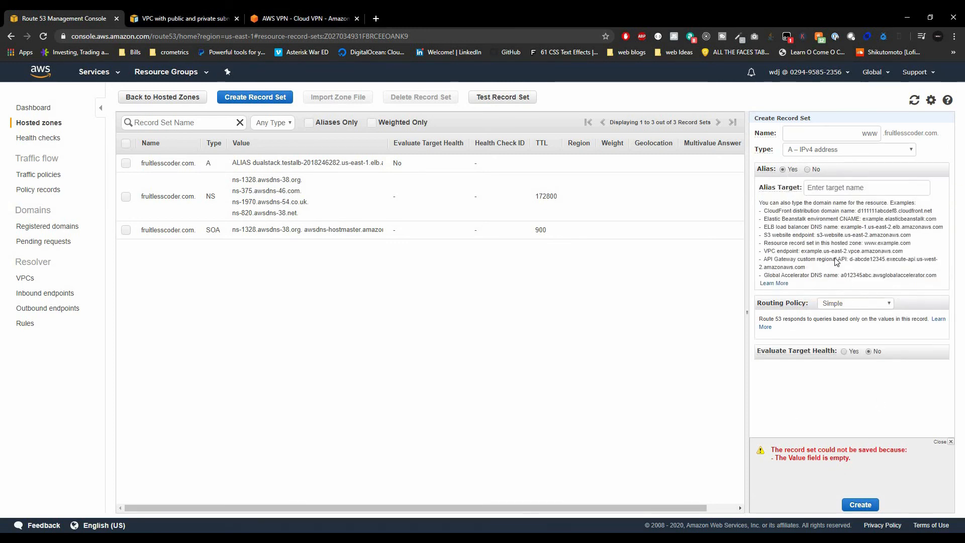
pyautogui.click(838, 190)
pyautogui.scroll(-3, 835, 256)
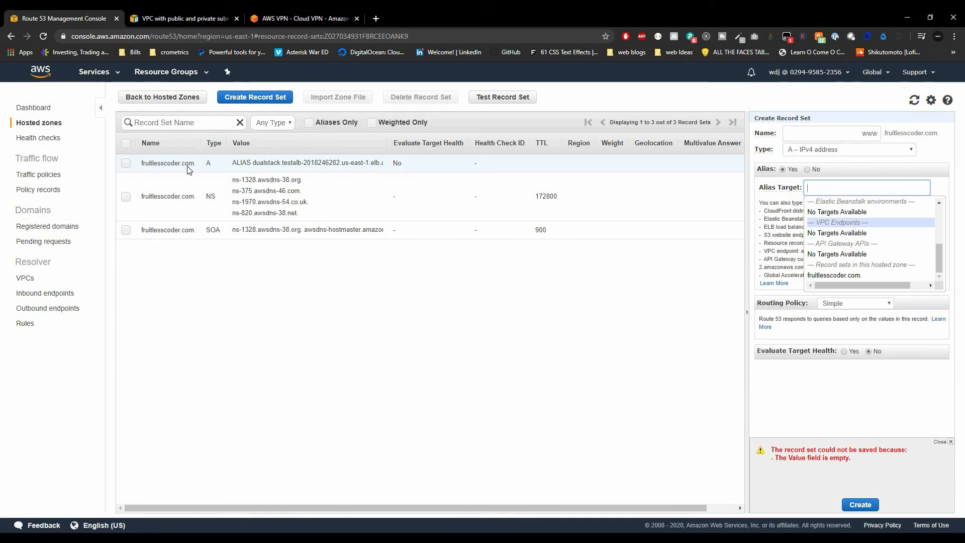
pyautogui.scroll(2, 859, 249)
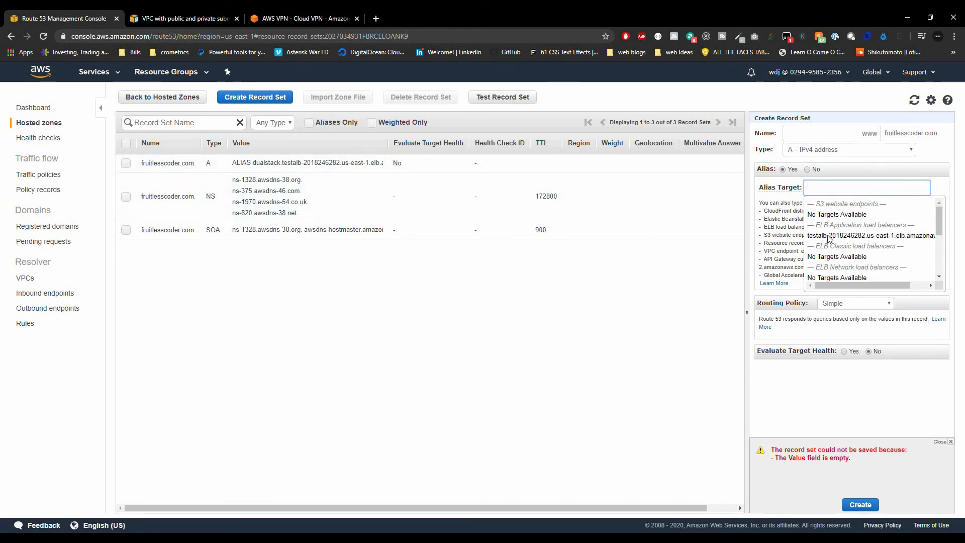
pyautogui.scroll(-5, 858, 232)
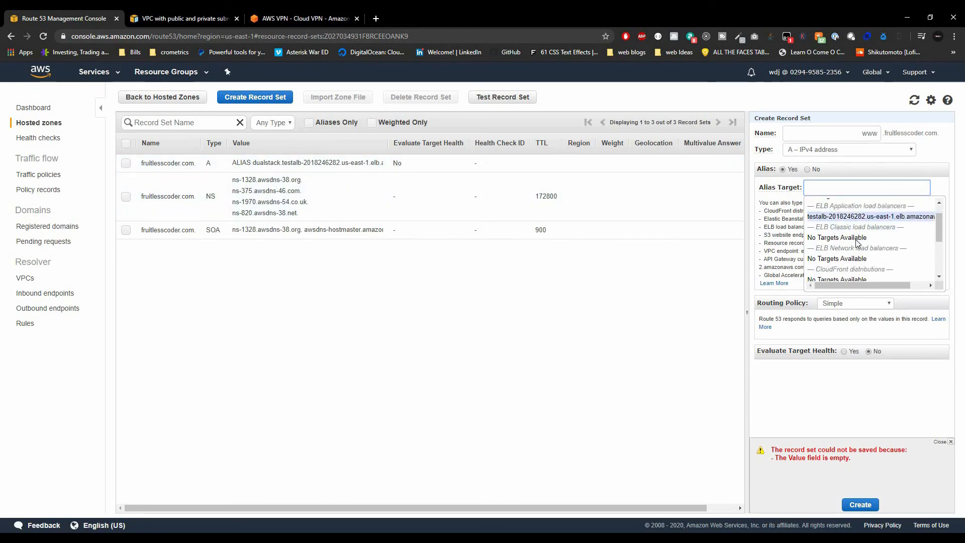
pyautogui.scroll(3, 841, 261)
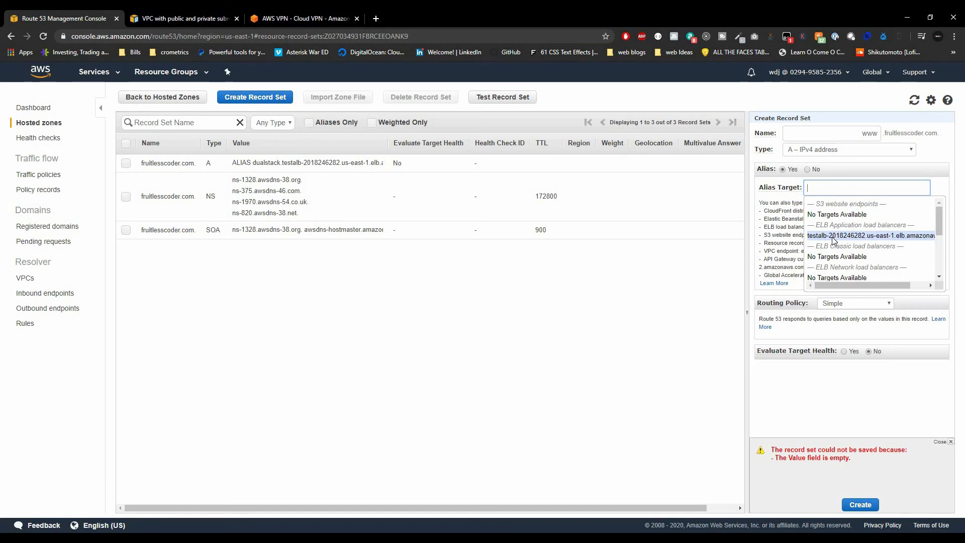
pyautogui.scroll(-5, 861, 276)
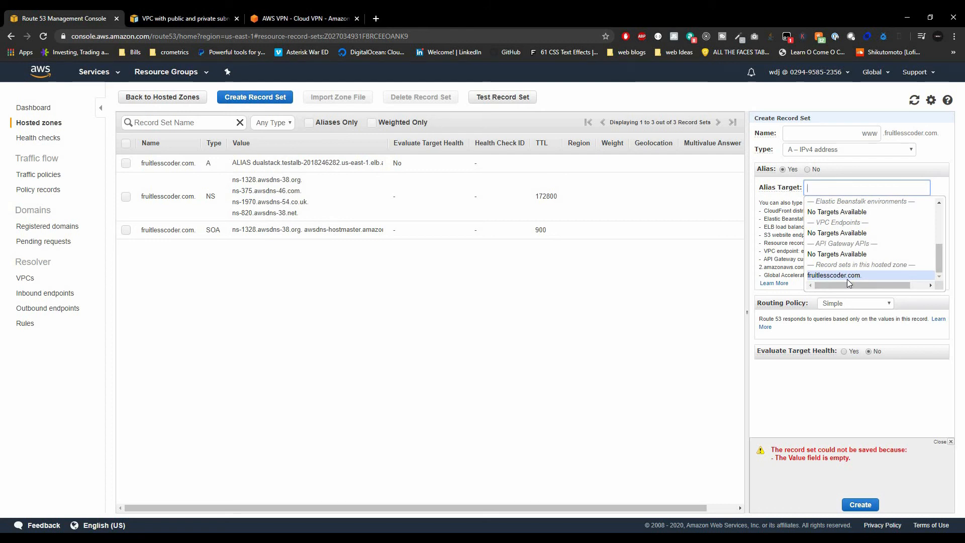
pyautogui.click(850, 276)
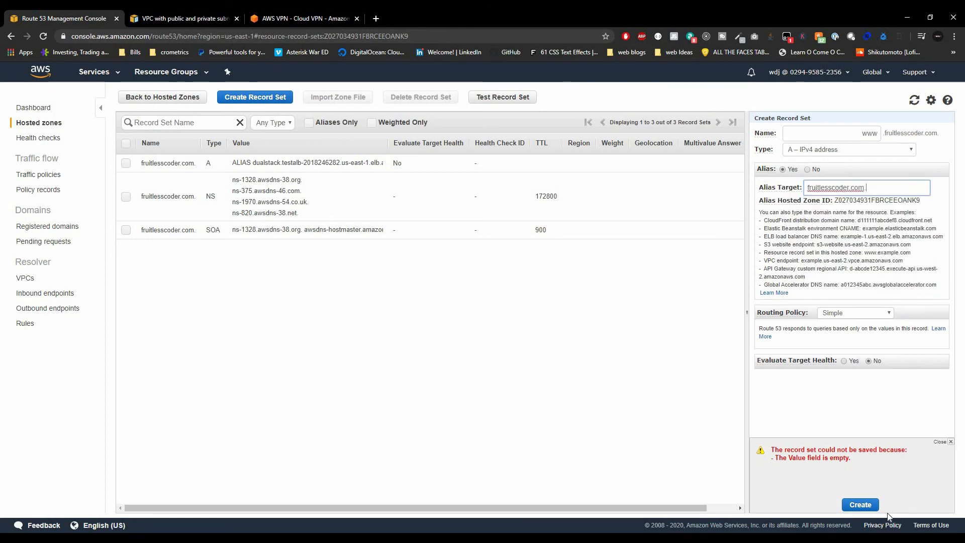
pyautogui.click(863, 506)
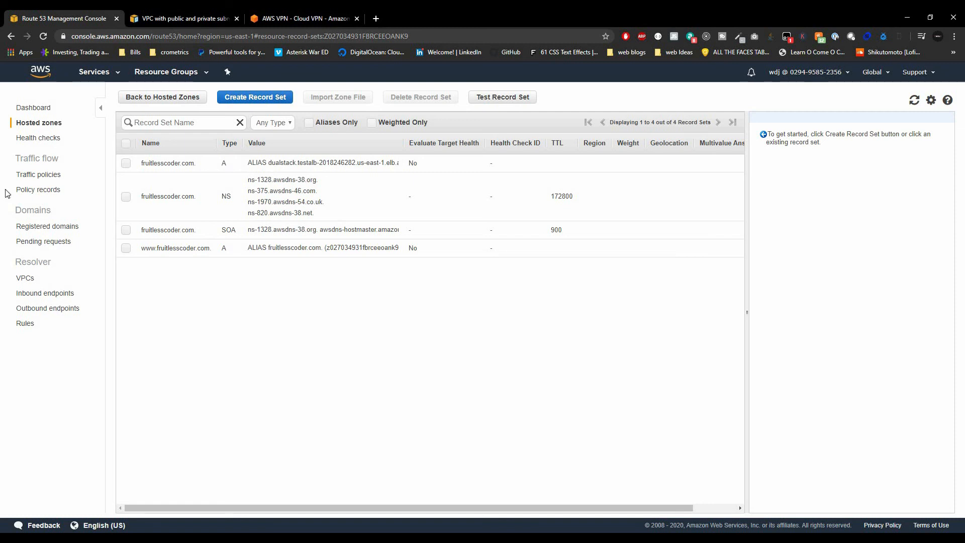
# - Copy the root A record's domain name and open fruitlesscoder.com in a new browser tab to test the site
pyautogui.moveTo(141, 163)
pyautogui.mouseDown()
pyautogui.moveTo(195, 163)
pyautogui.moveTo(141, 163)
pyautogui.mouseUp()
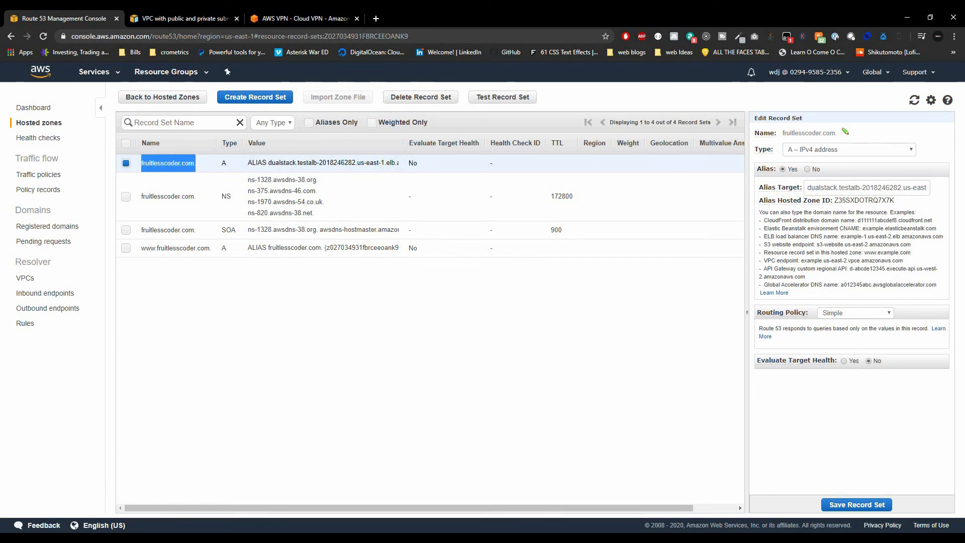
pyautogui.hotkey('ctrl', 'c')
pyautogui.hotkey('ctrl', 't')
pyautogui.hotkey('ctrl', 'v')
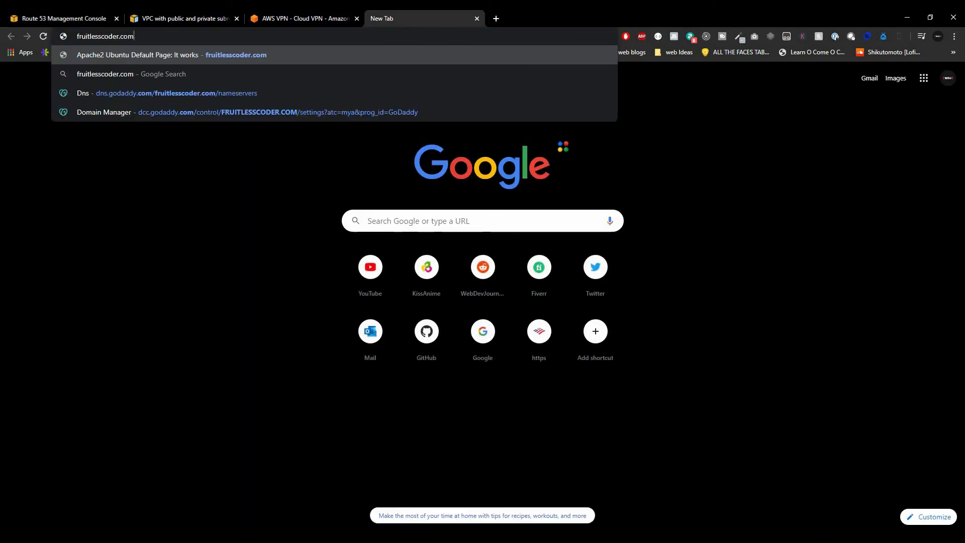
pyautogui.press('Return')
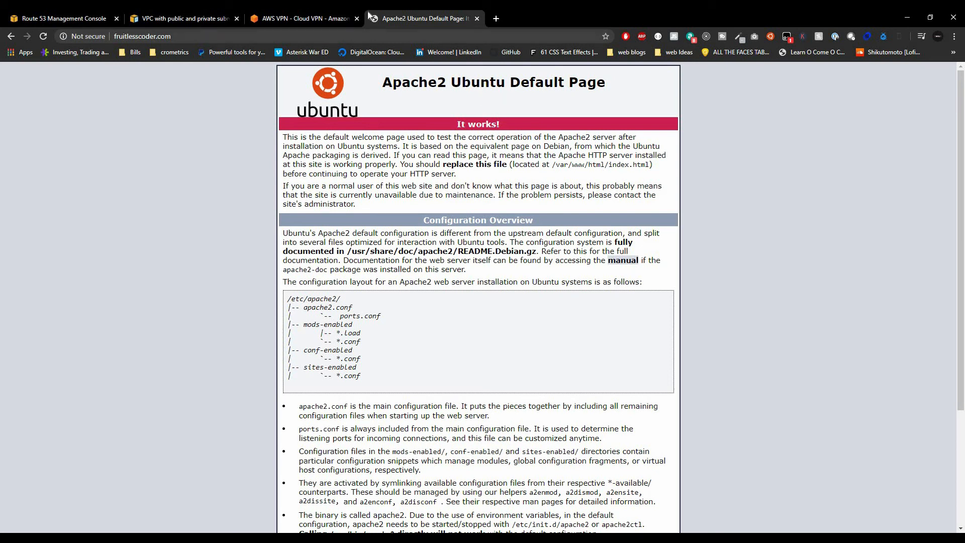
# - Close the AWS VPN, VPC documentation and Apache test page tabs, leaving only the Route 53 console open
pyautogui.click(316, 14)
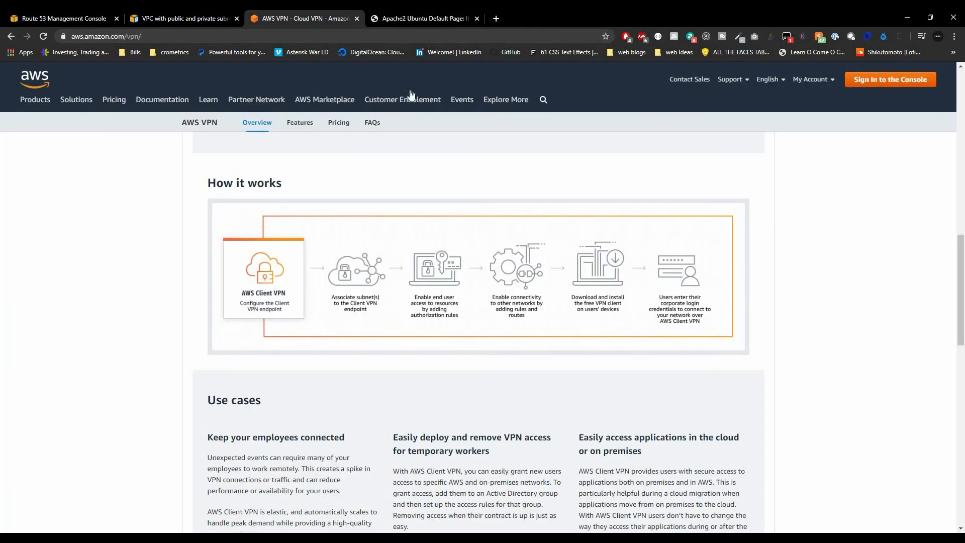
pyautogui.hotkey('ctrl', 'w')
pyautogui.click(189, 14)
pyautogui.hotkey('ctrl', 'w')
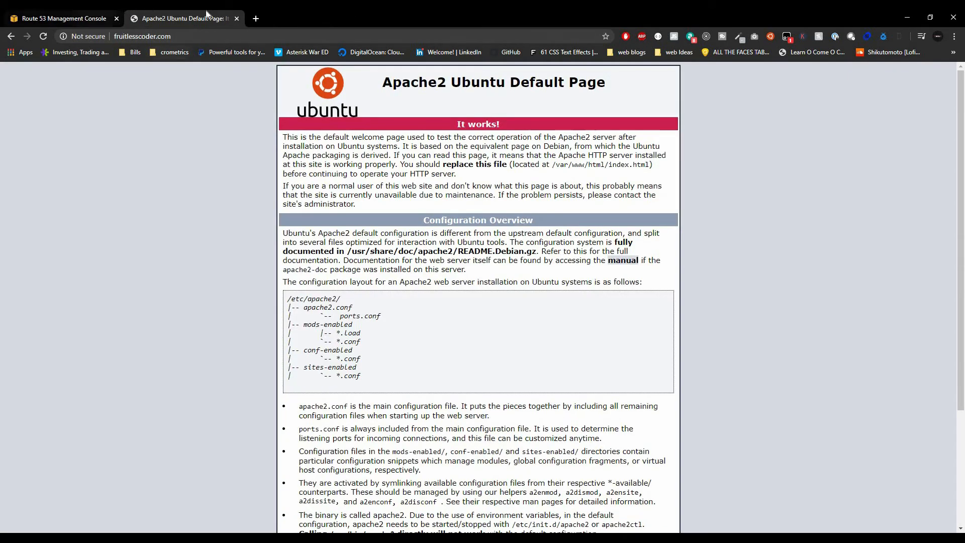
pyautogui.hotkey('ctrl', 'w')
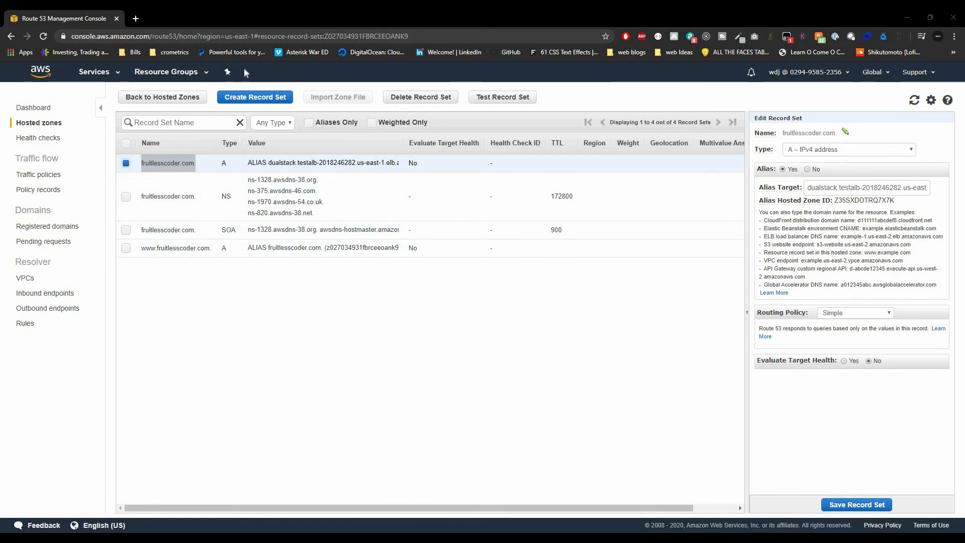
# - Return to the hosted zones list and show the name servers in the details of the fruitlesscoder.com zone
pyautogui.click(170, 97)
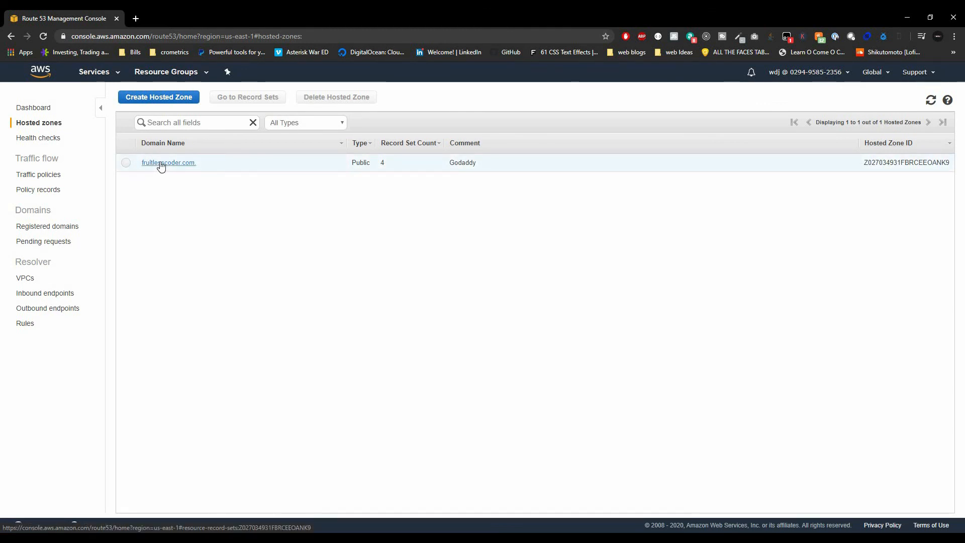
pyautogui.click(126, 164)
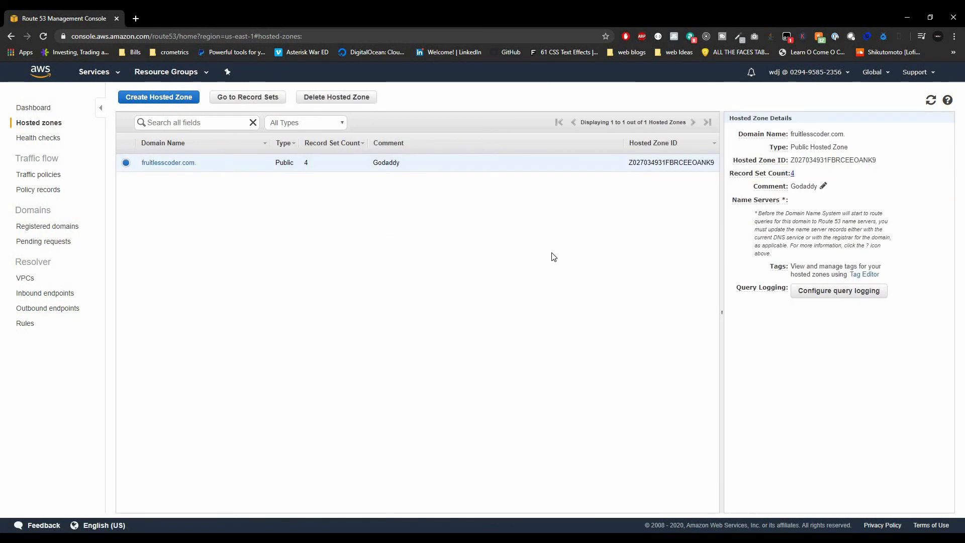
pyautogui.moveTo(747, 201); pyautogui.dragTo(792, 200)
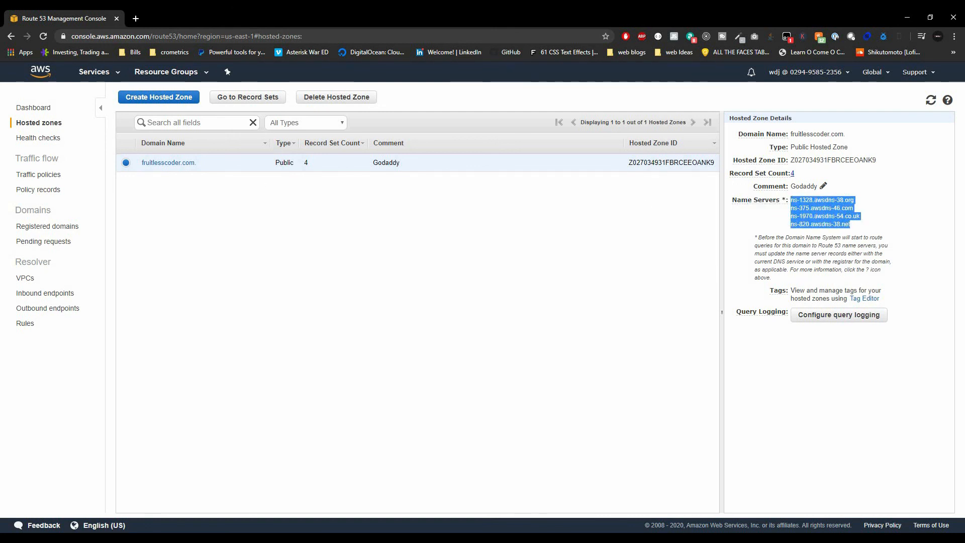
# - Switch to GoDaddy's DNS Management page for fruitlesscoder.com and review its Records and custom Nameservers sections
pyautogui.moveTo(673, 66); pyautogui.dragTo(202, 15)
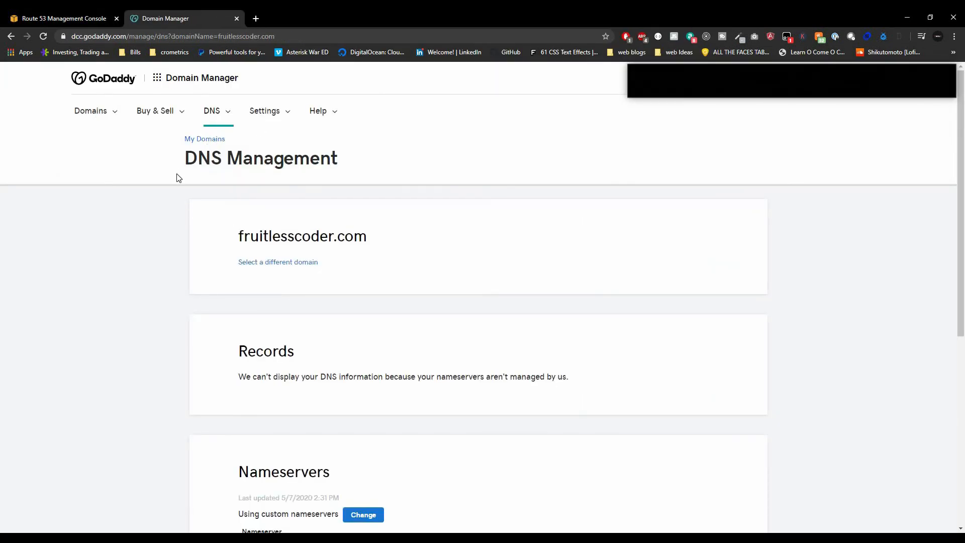
pyautogui.moveTo(185, 159); pyautogui.dragTo(342, 171)
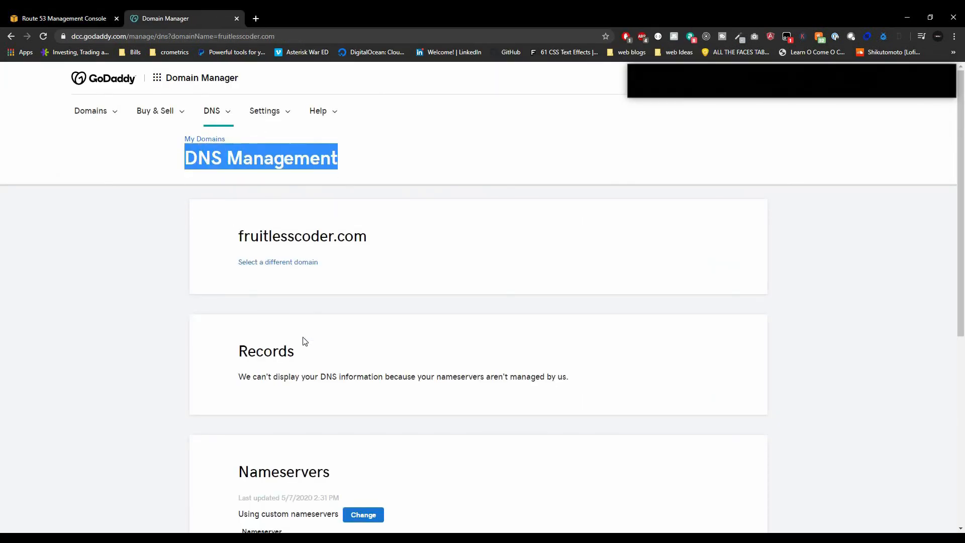
pyautogui.scroll(-3, 270, 358)
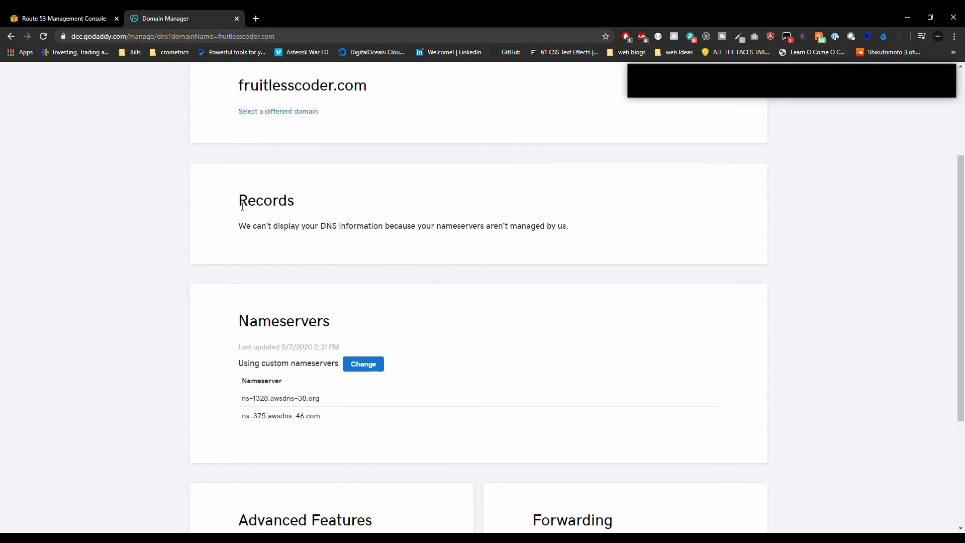
pyautogui.doubleClick(307, 210)
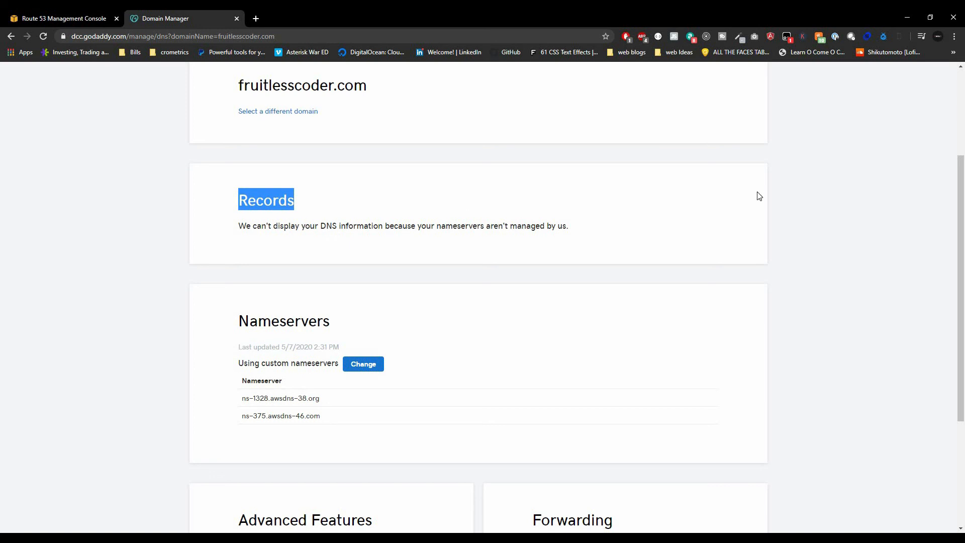
pyautogui.scroll(-2, 229, 217)
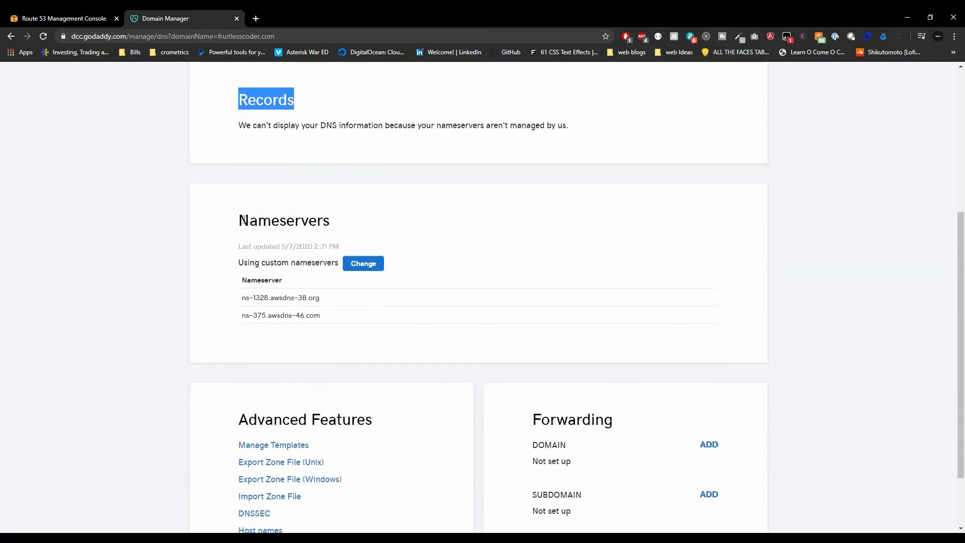
pyautogui.doubleClick(364, 227)
pyautogui.moveTo(242, 299); pyautogui.dragTo(320, 301)
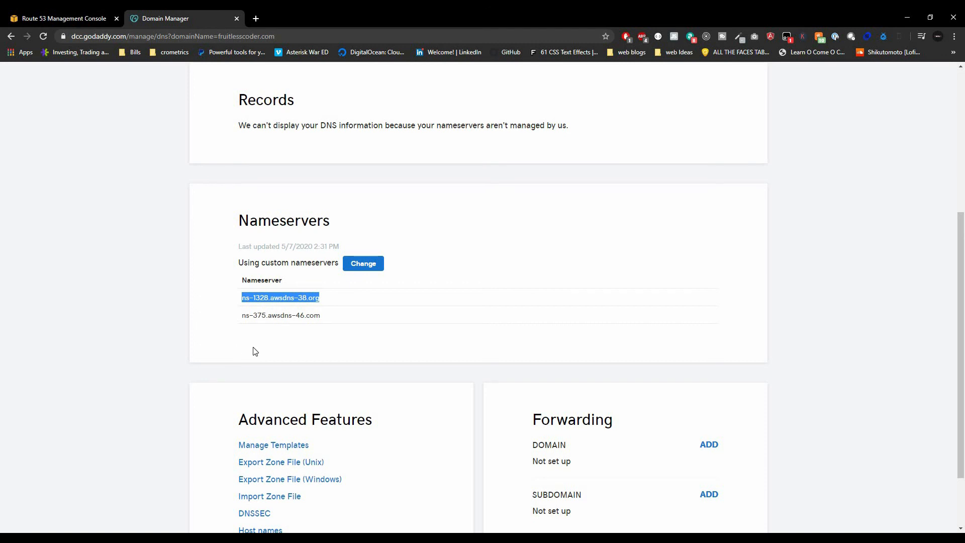
# - Compare the custom nameservers set in GoDaddy with the name servers of the Route 53 hosted zone
pyautogui.hotkey('ctrl', 'shift', 'Tab')
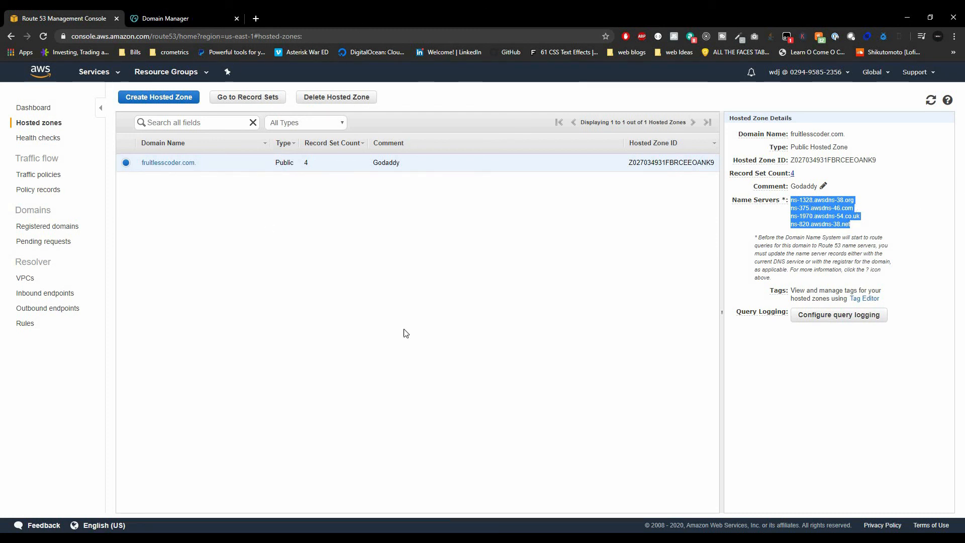
pyautogui.hotkey('ctrl', 'Tab')
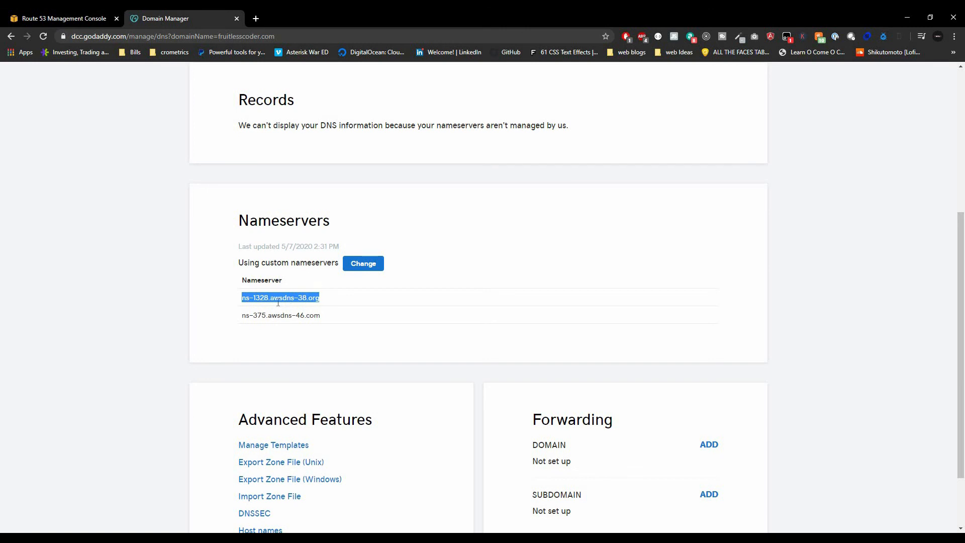
pyautogui.click(74, 19)
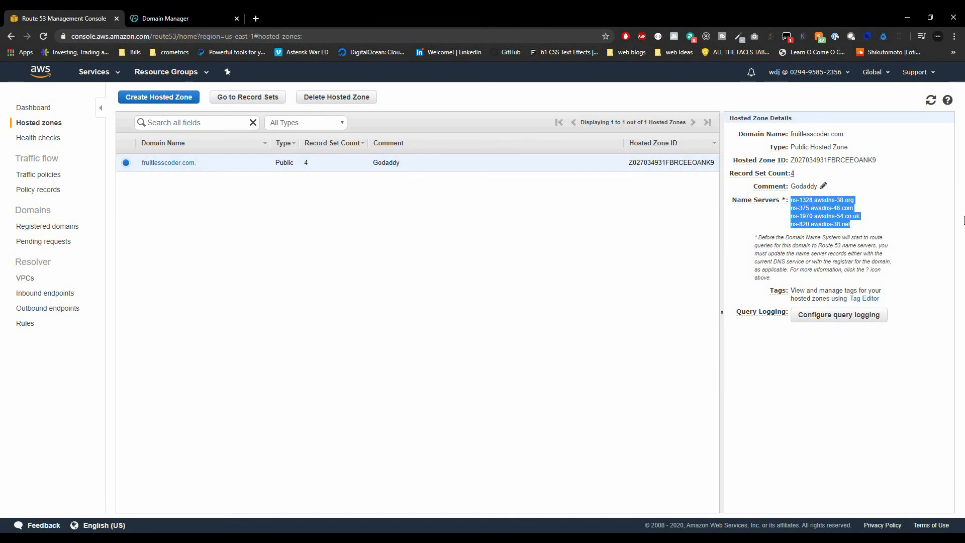
pyautogui.click(862, 217)
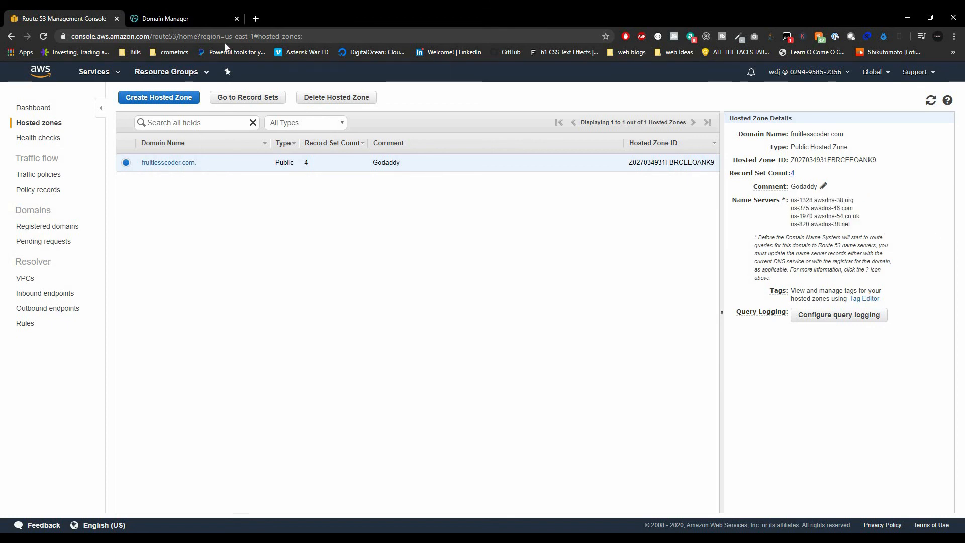
pyautogui.click(190, 18)
pyautogui.click(74, 19)
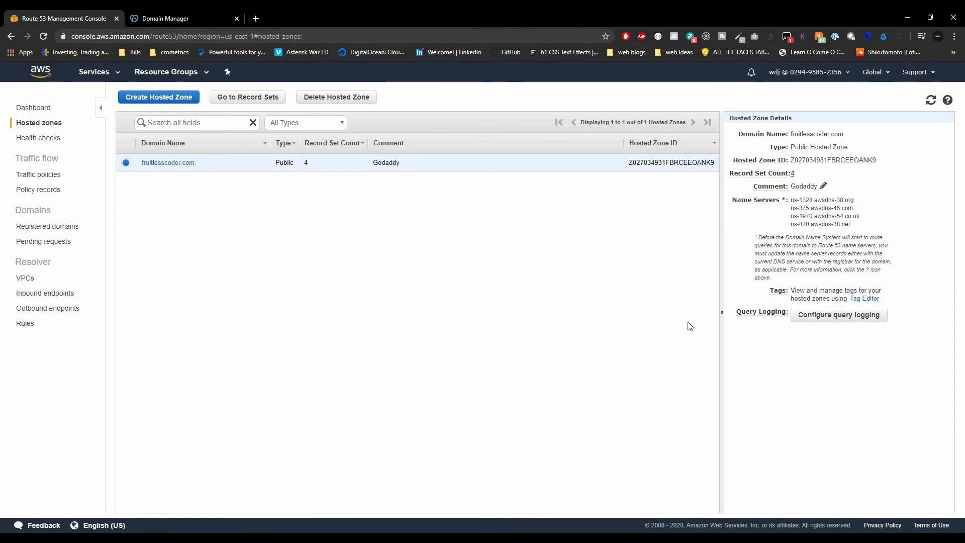
# - Open the record sets of the fruitlesscoder.com hosted zone and review the record names and values
pyautogui.click(239, 100)
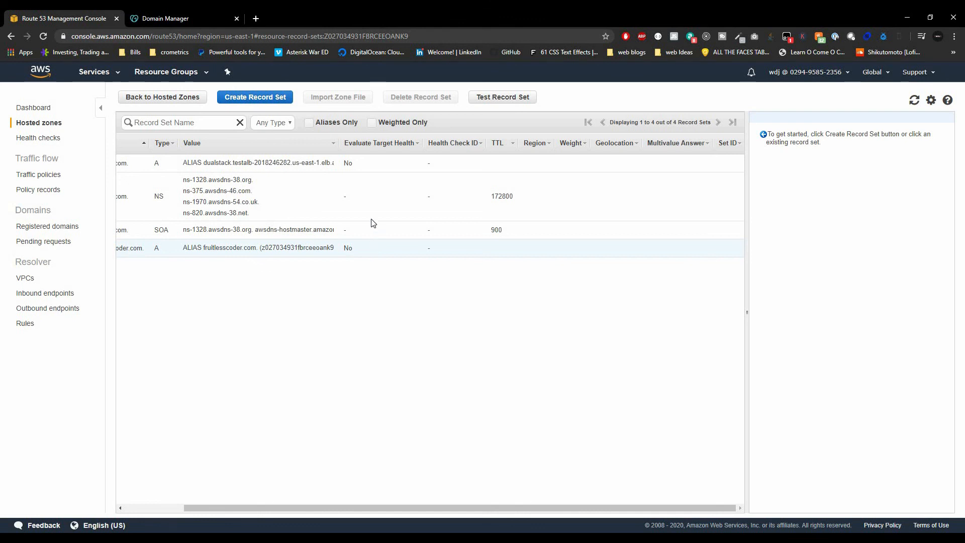
pyautogui.hscroll(-3, 402, 455)
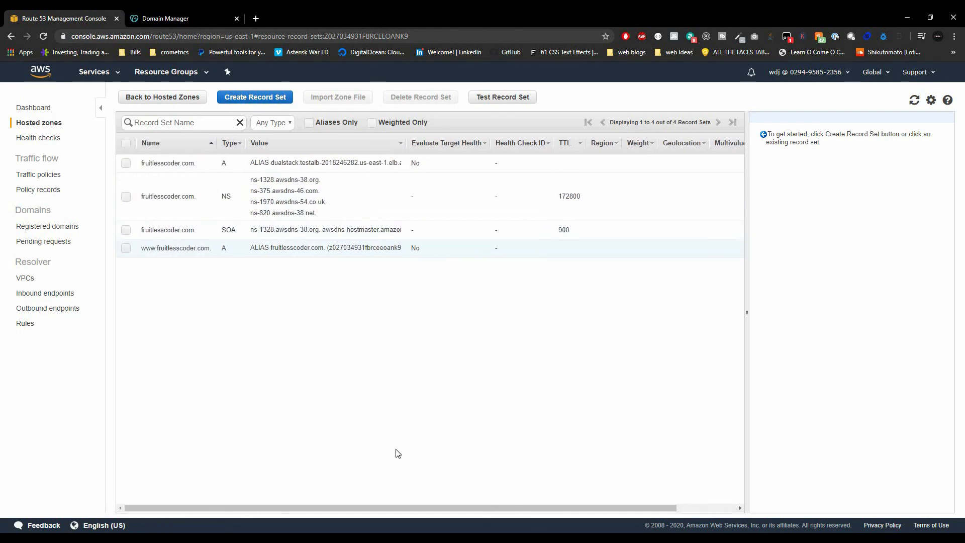